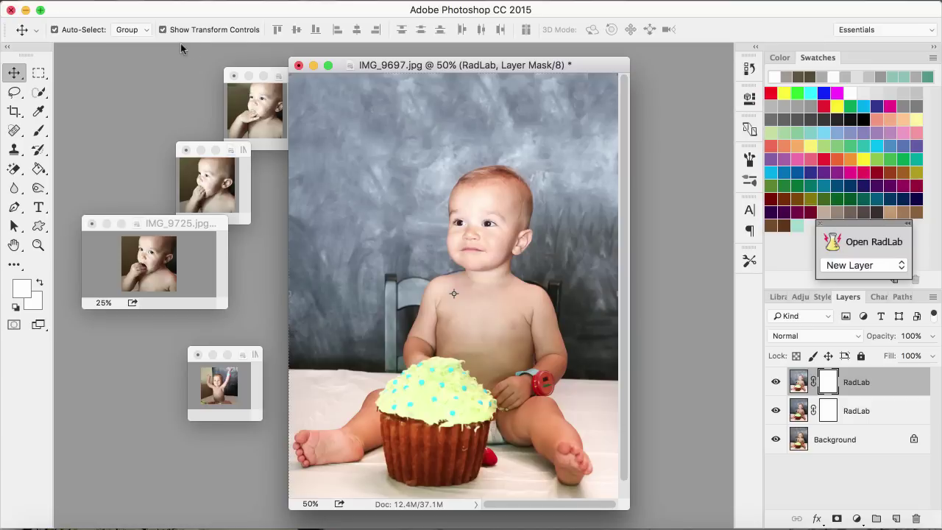
- Open AEdwards_CakeForTheWin.png from the HelloBirthday folder in Photoshop
click(140, 3)
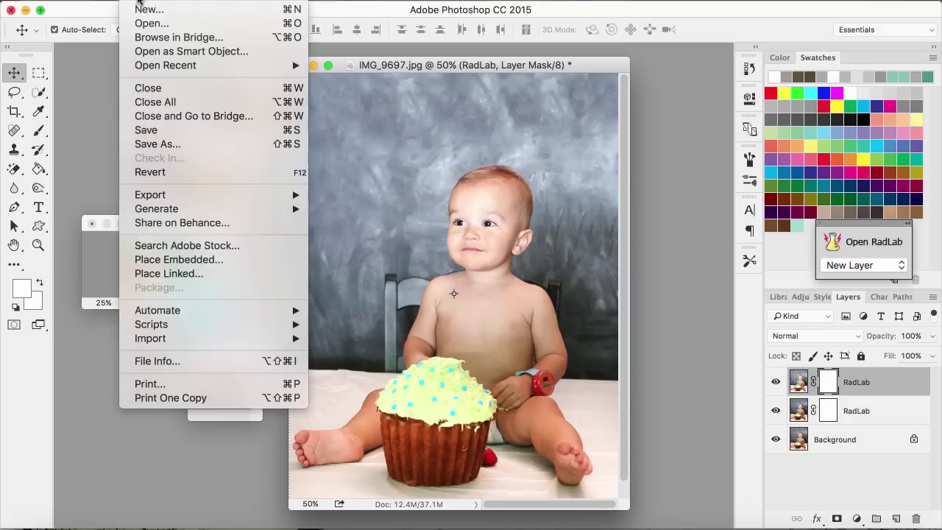
click(151, 26)
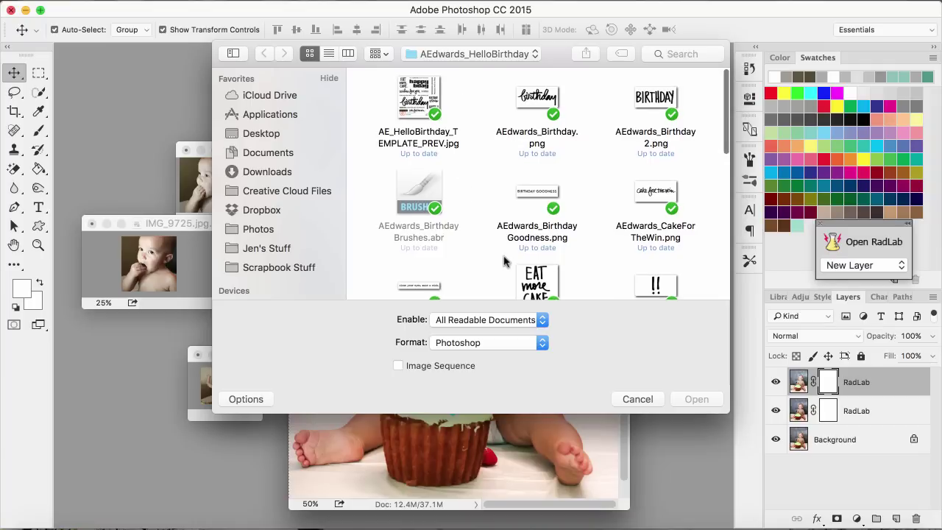
click(663, 194)
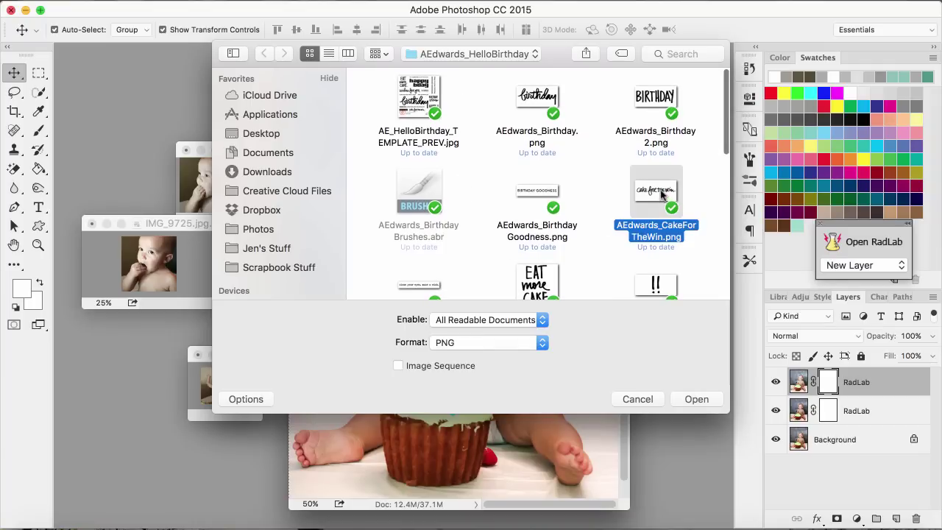
double_click(662, 194)
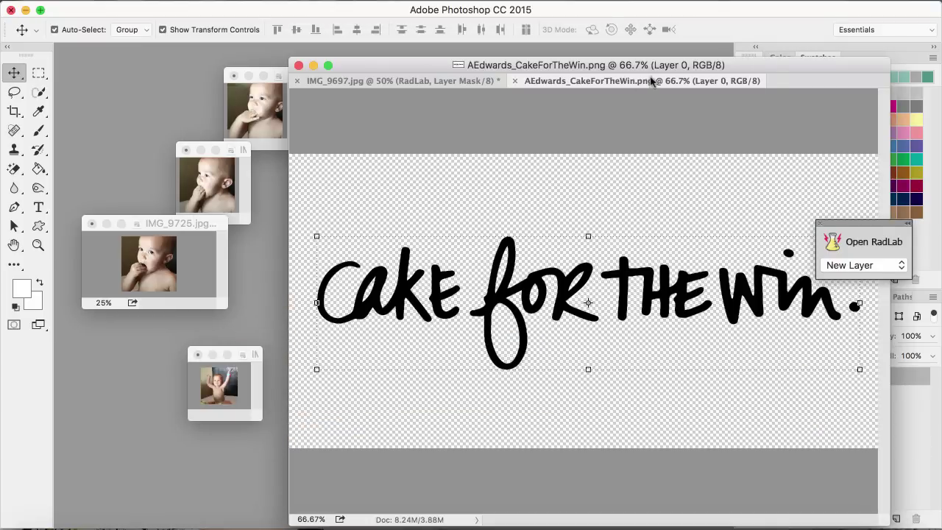
- Pull the word-art document out of its tab into a floating window and position it
drag(651, 81, 532, 212)
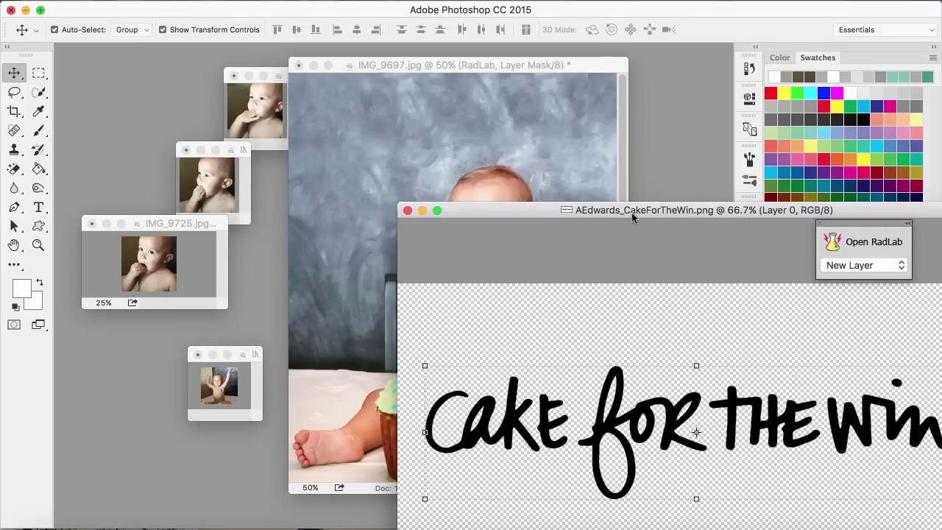
drag(632, 212, 738, 80)
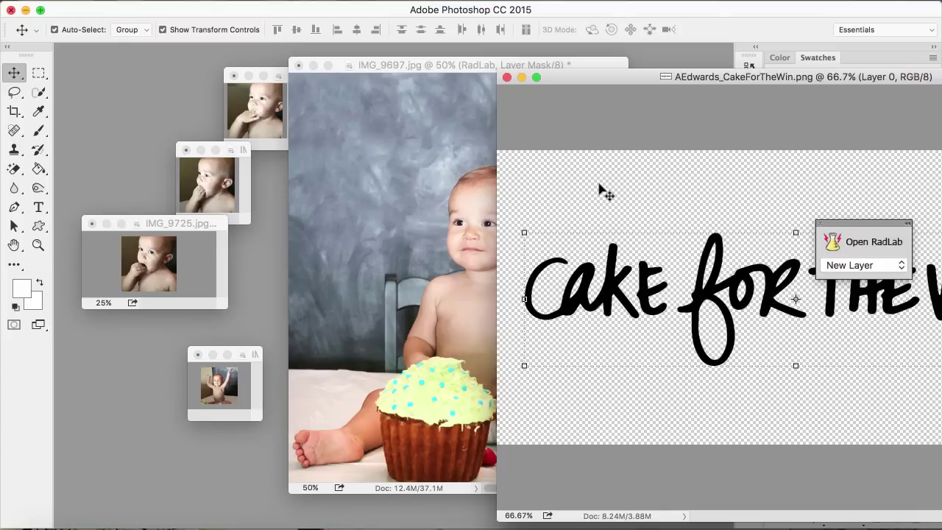
drag(711, 75, 506, 52)
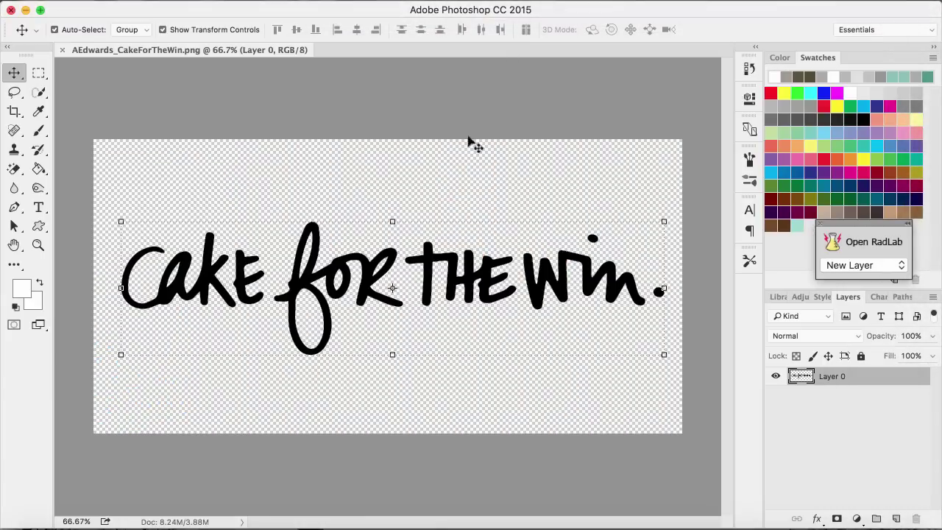
drag(271, 47, 349, 82)
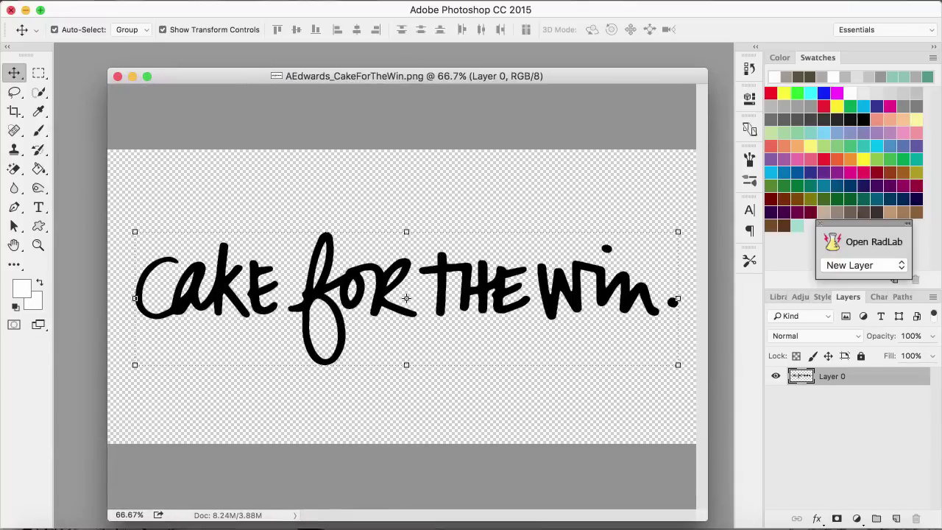
- Float all documents in windows via Window > Arrange, then move the word art to uncover the photo
click(475, 2)
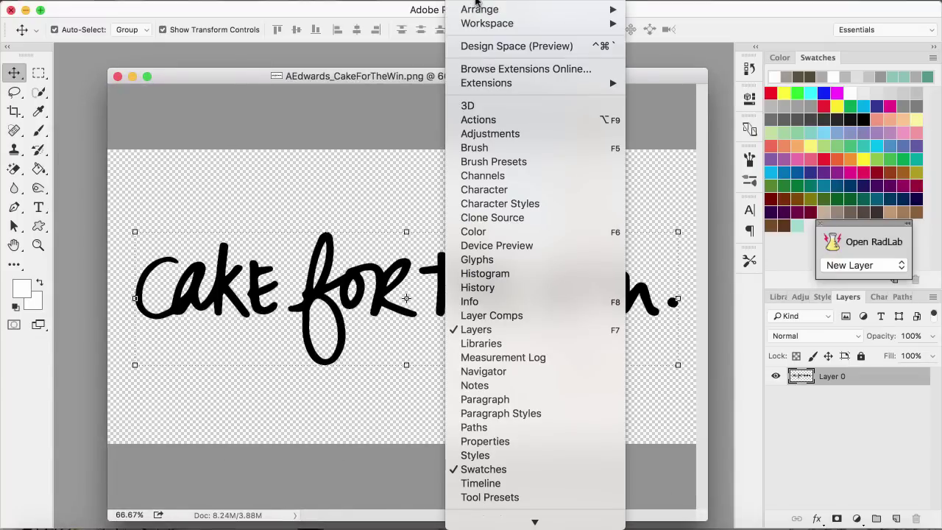
mouse_move(477, 12)
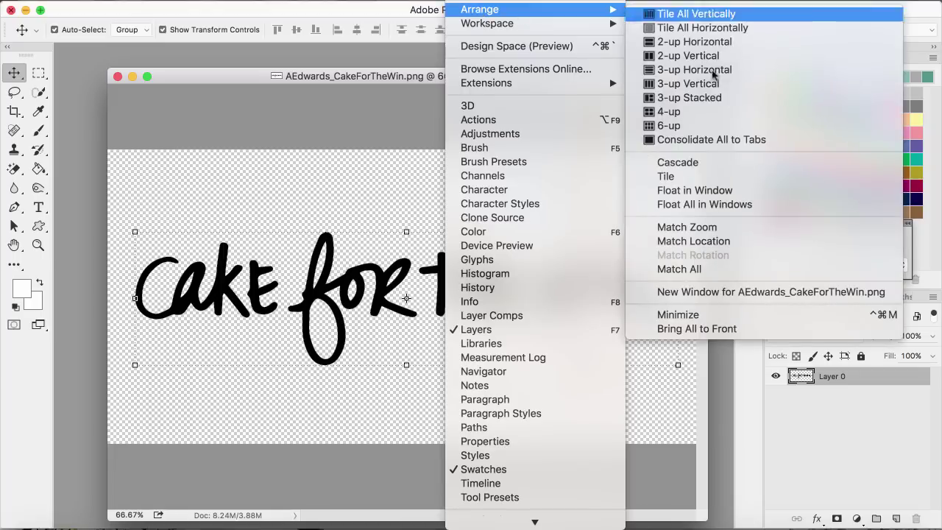
click(727, 204)
drag(479, 136, 603, 135)
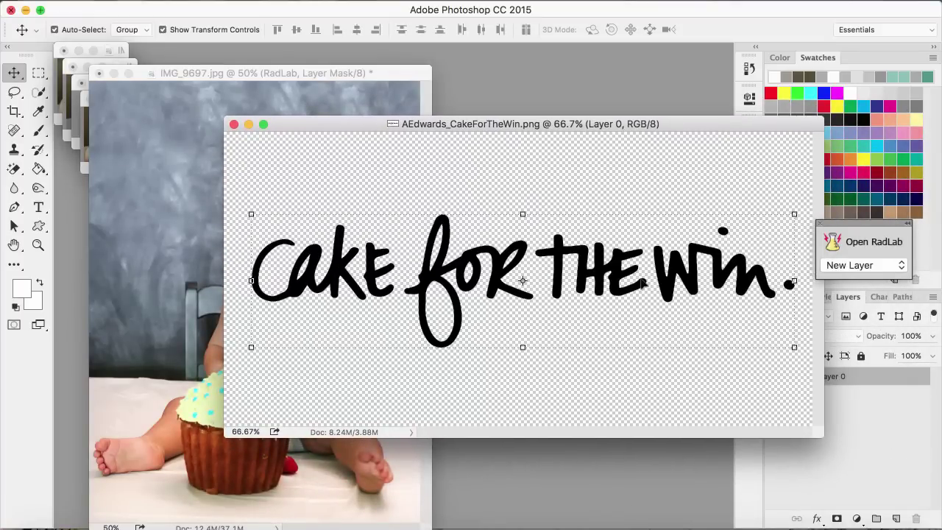
- Whiten the lettering with Hue/Saturation Lightness at +100
click(203, 1)
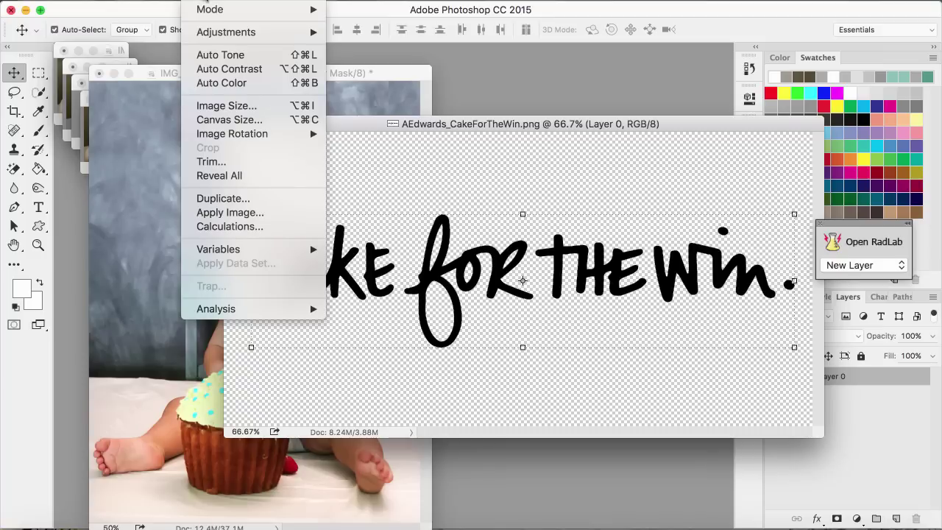
mouse_move(230, 36)
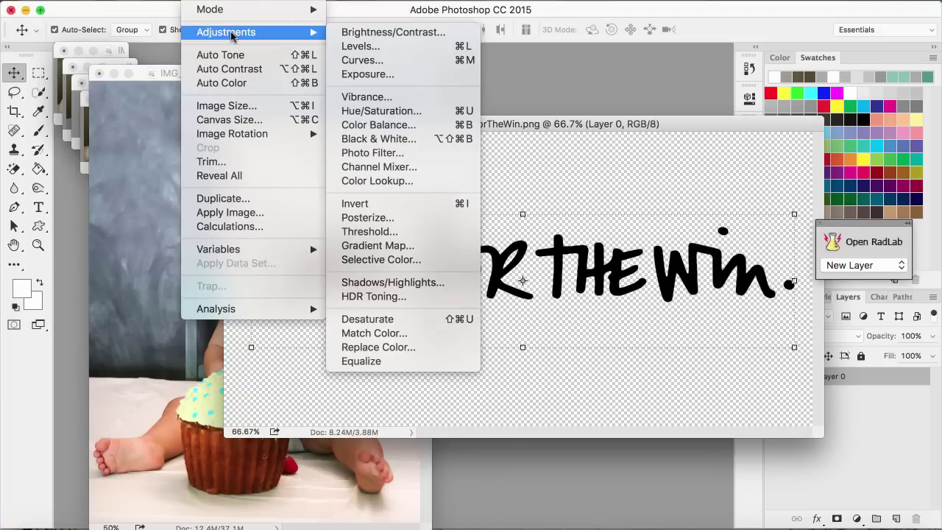
click(393, 111)
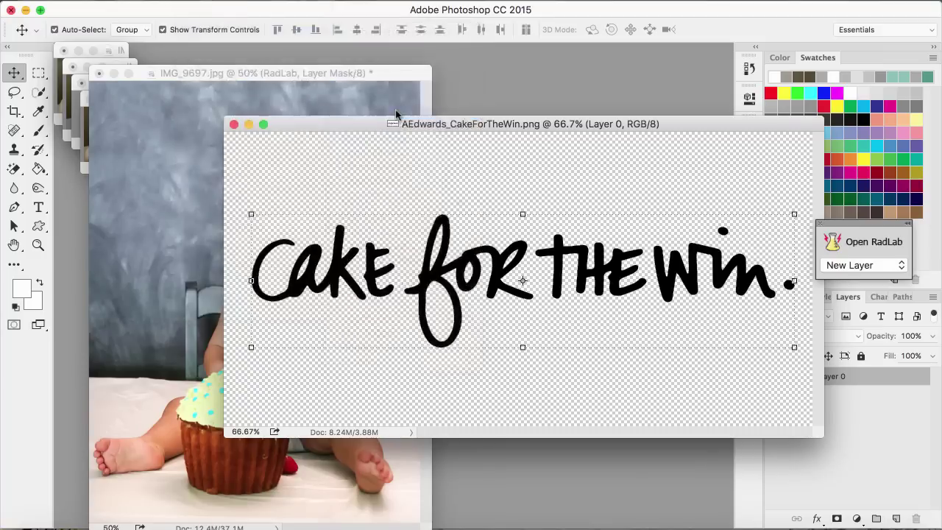
drag(542, 265, 813, 249)
click(701, 115)
key(v)
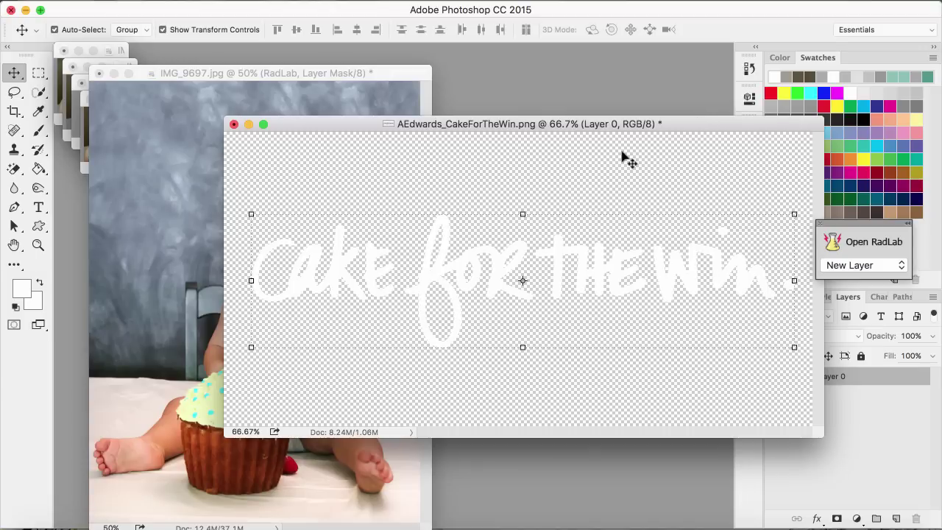
- Copy the white lettering onto IMG_9697.jpg and arrange the windows, undoing an accidental shift
drag(585, 122, 714, 105)
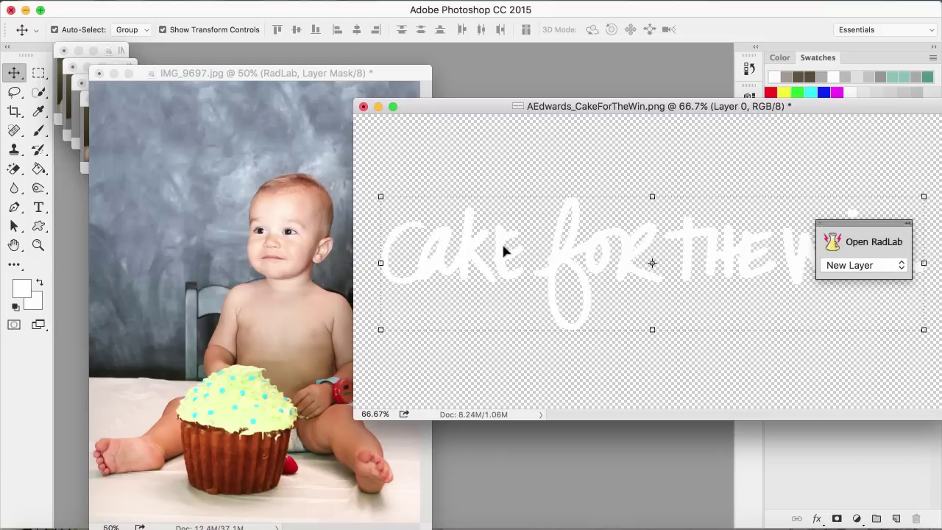
drag(501, 242, 241, 155)
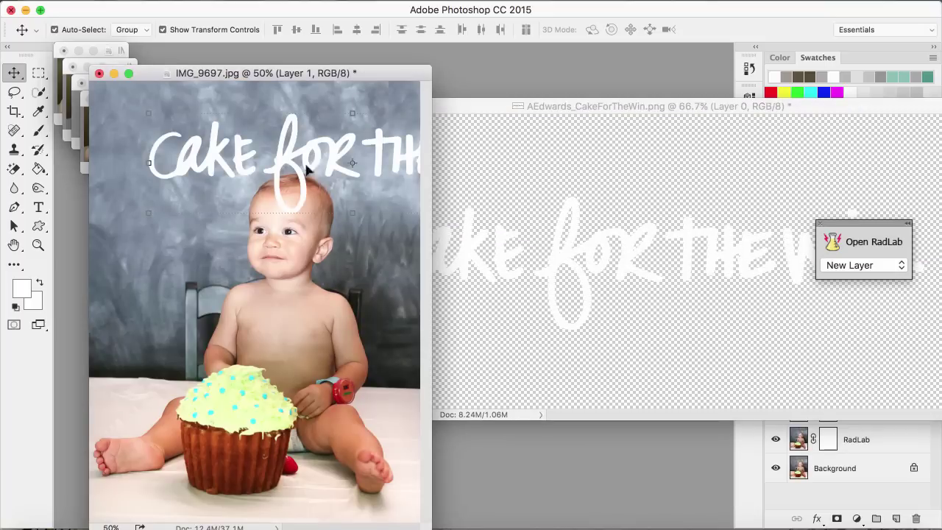
drag(568, 105, 839, 130)
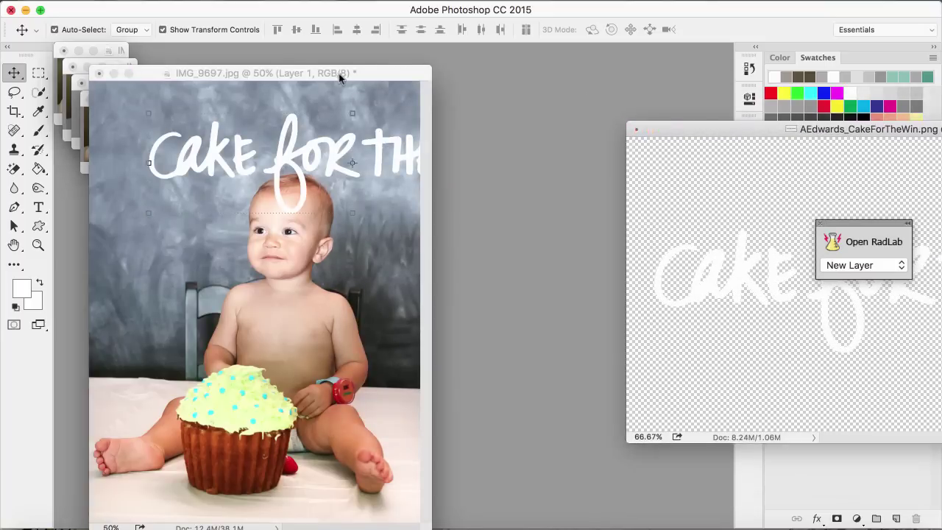
drag(336, 74, 572, 61)
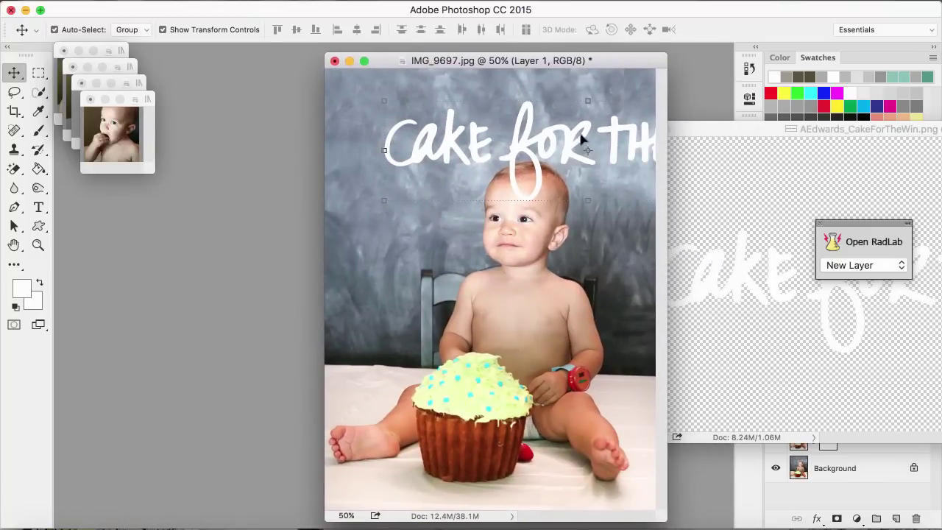
drag(574, 100, 527, 138)
key(super+z)
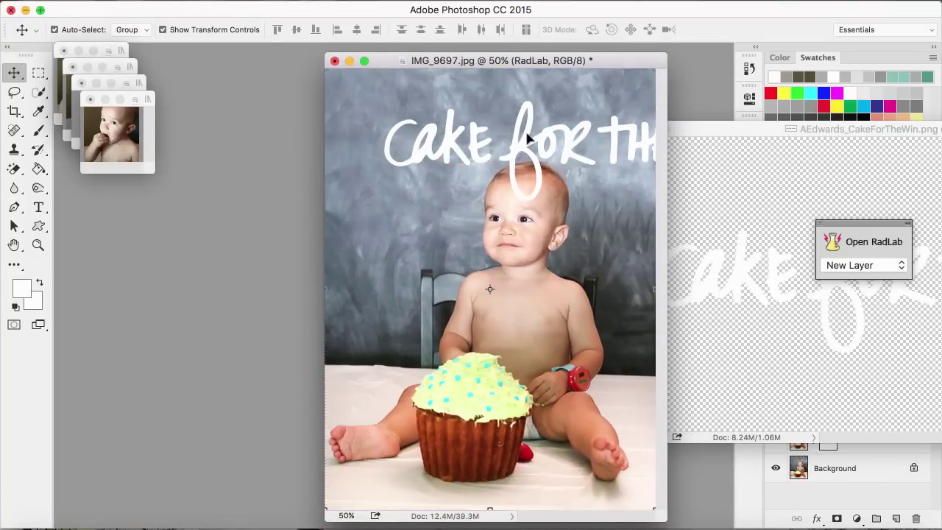
- Scale the lettering to about 73% and move it above the baby's head, then commit
click(526, 148)
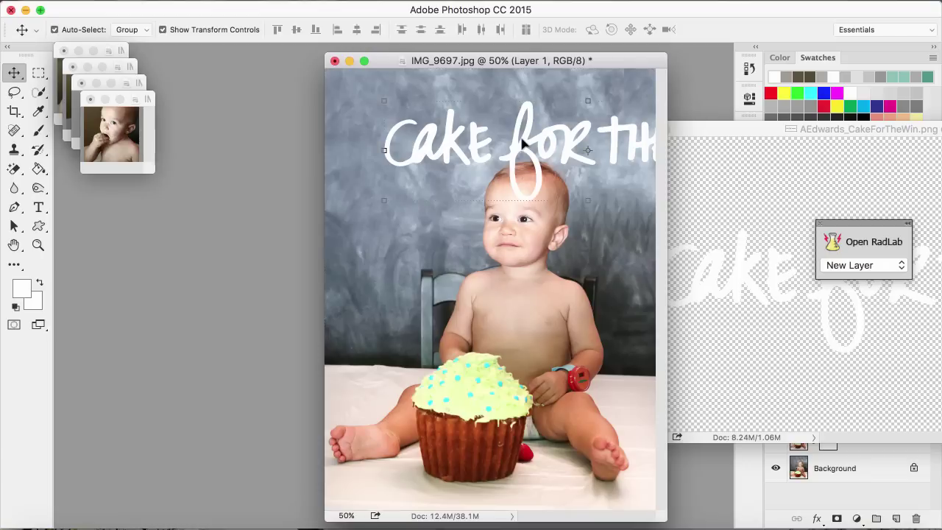
click(386, 100)
drag(386, 100, 494, 126)
drag(542, 162, 393, 124)
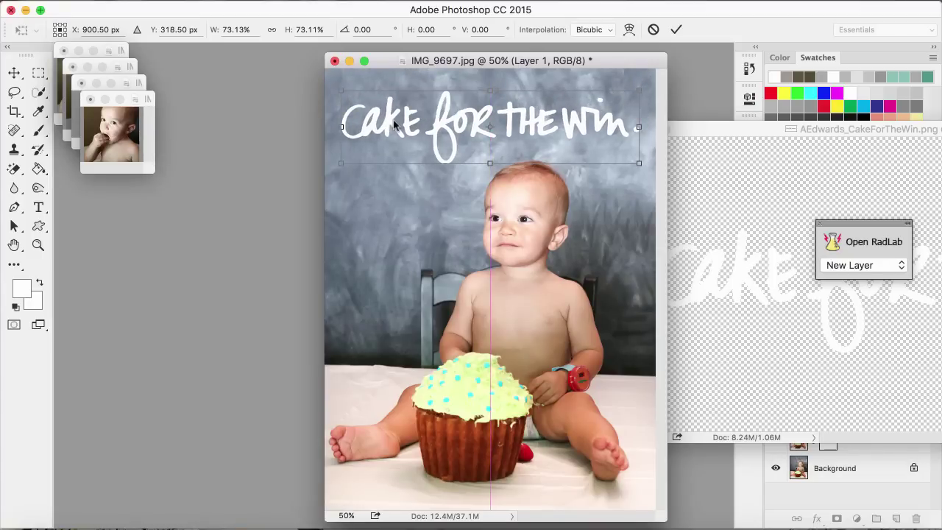
click(677, 29)
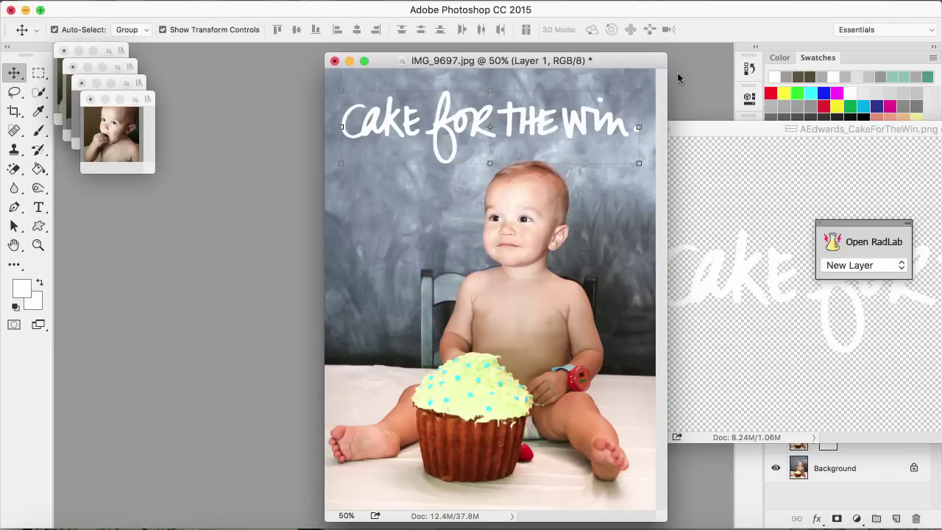
- Set the word-art document aside and check RadLab against Layer 1, ending on Layer 1
click(712, 129)
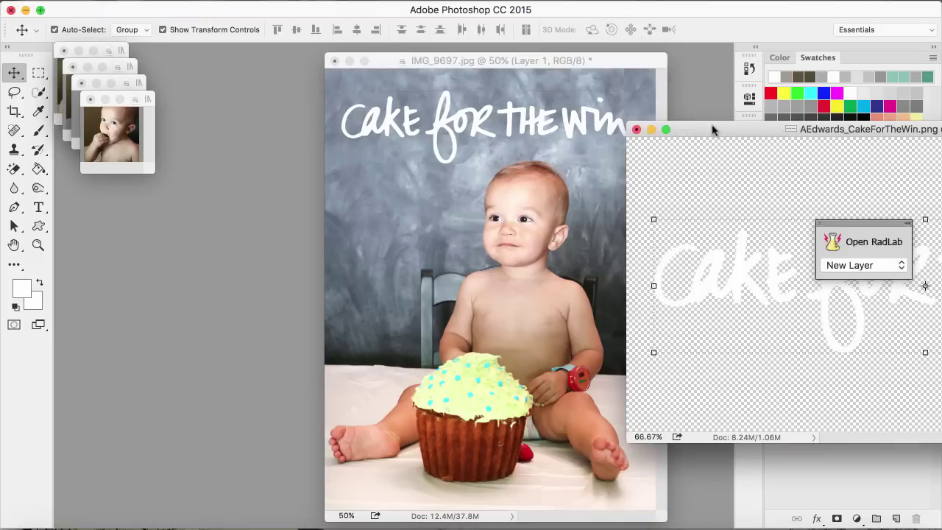
click(652, 130)
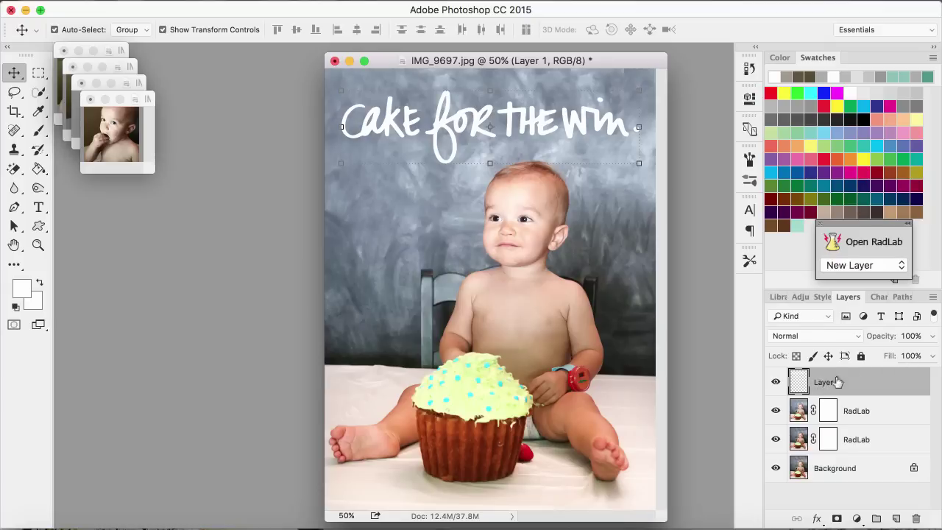
click(583, 137)
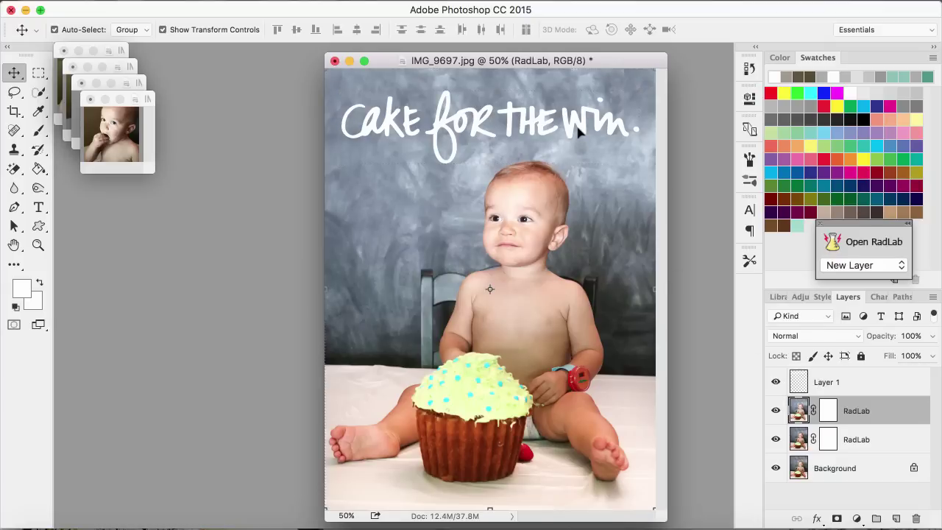
click(586, 131)
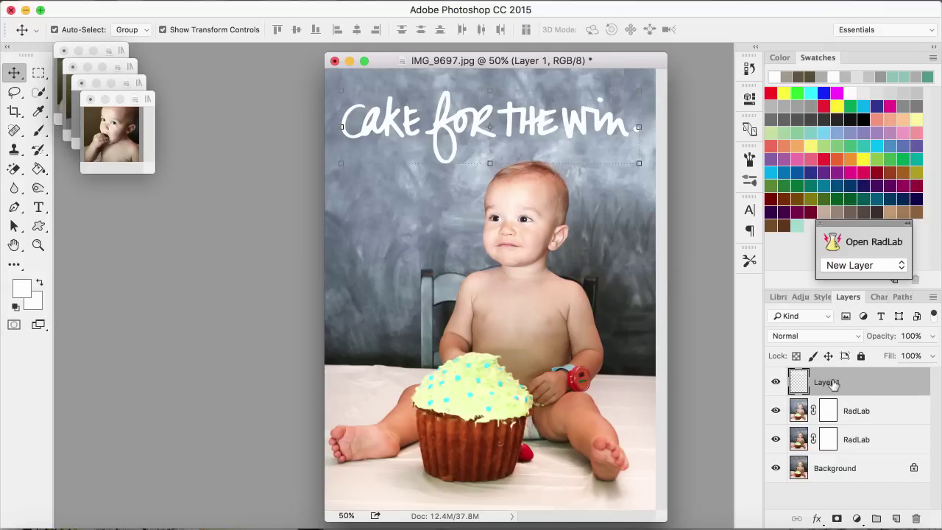
- Lower Layer 1's opacity to 53%, then make the top RadLab layer active
click(934, 340)
drag(932, 355, 905, 354)
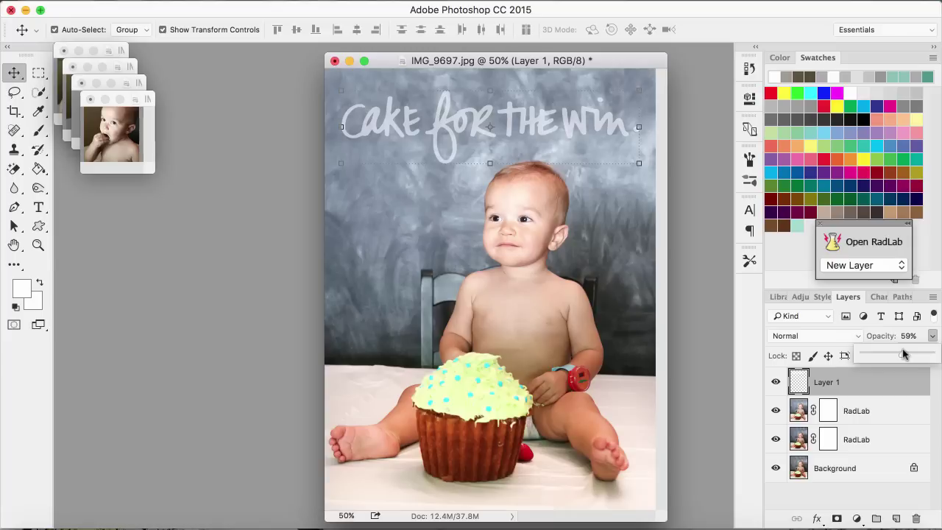
mouse_move(904, 355)
mouse_down()
mouse_move(892, 355)
mouse_move(900, 355)
mouse_up()
click(698, 249)
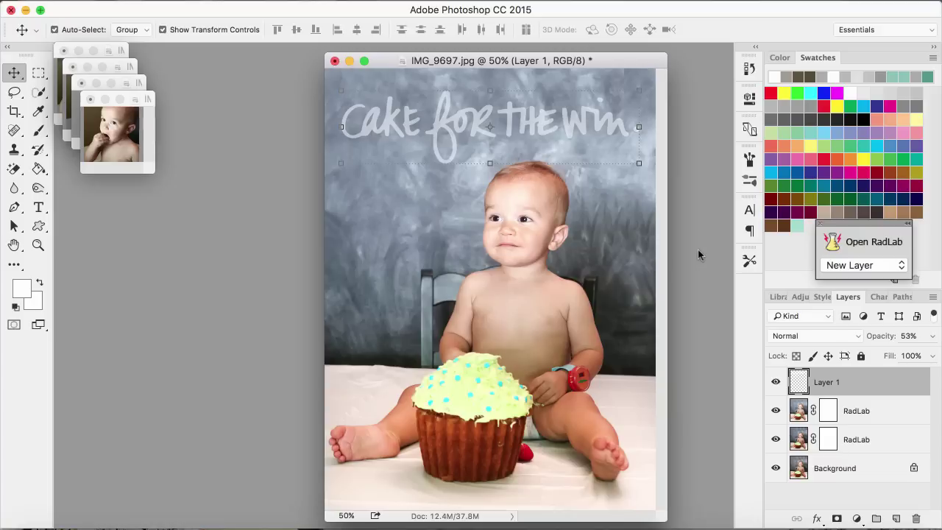
click(386, 240)
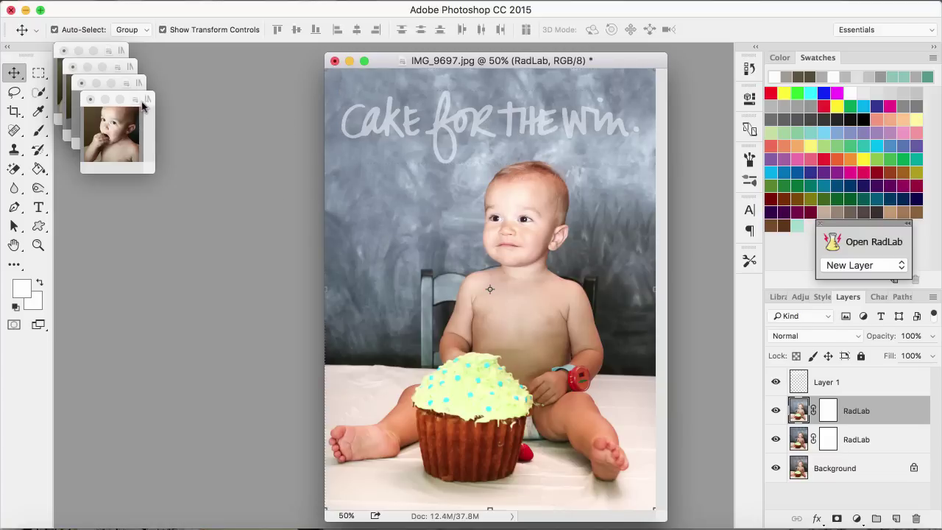
- Drag another baby photo's window beside the main image and enlarge it
drag(148, 100, 293, 73)
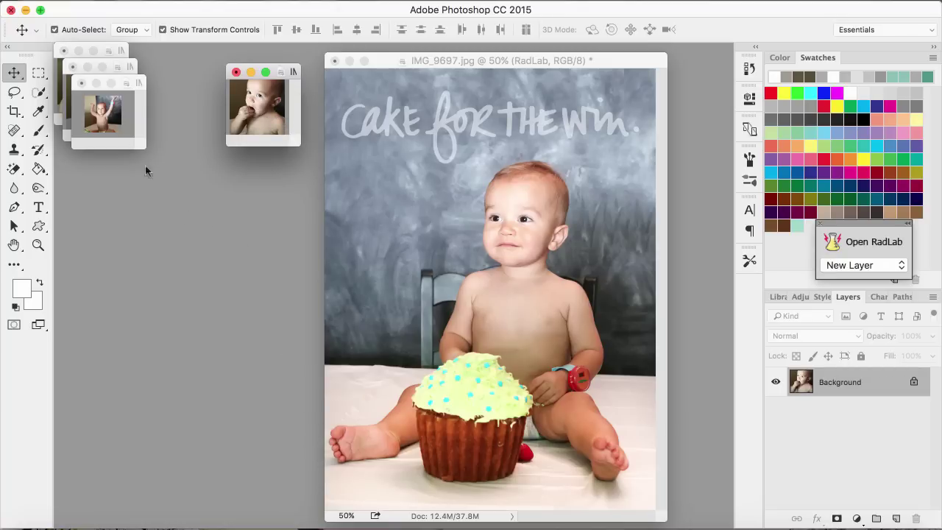
drag(145, 148, 128, 286)
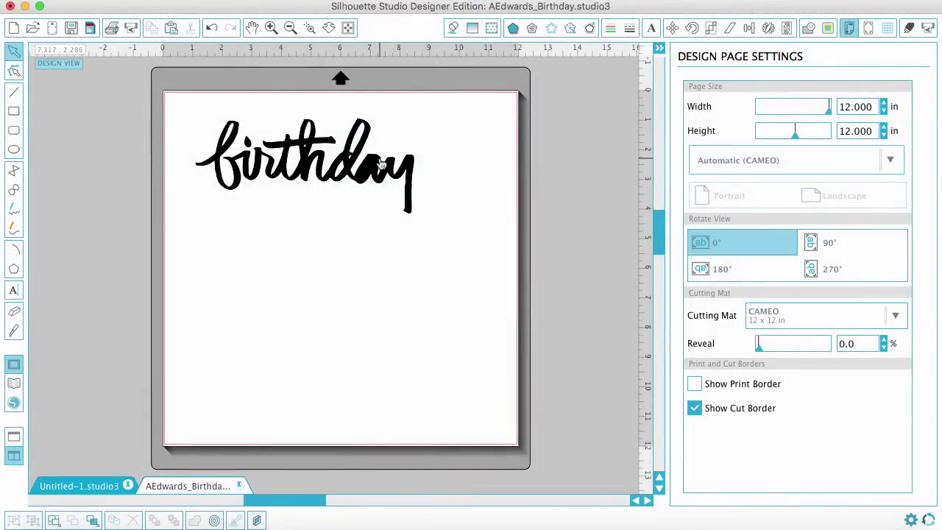
- Move the 'birthday' lettering near the top centre of the mat and select it
drag(363, 177, 418, 190)
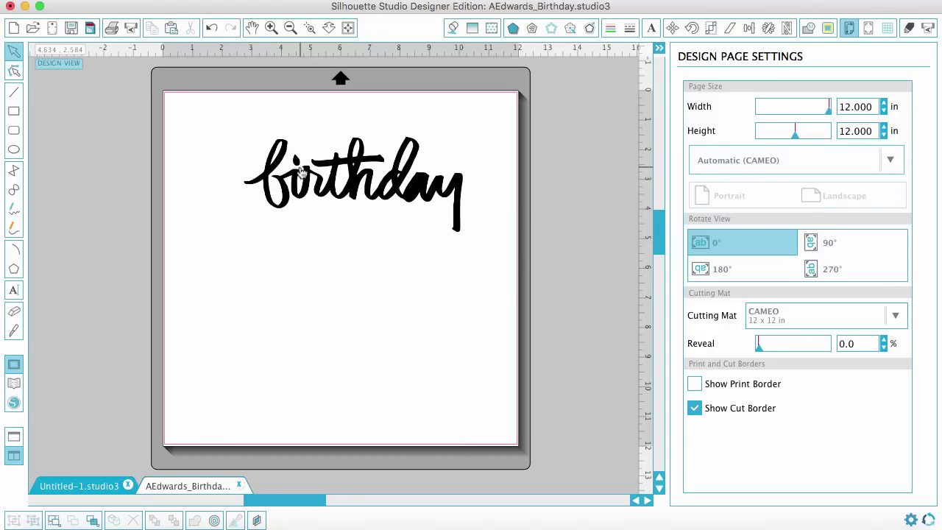
drag(424, 198, 404, 189)
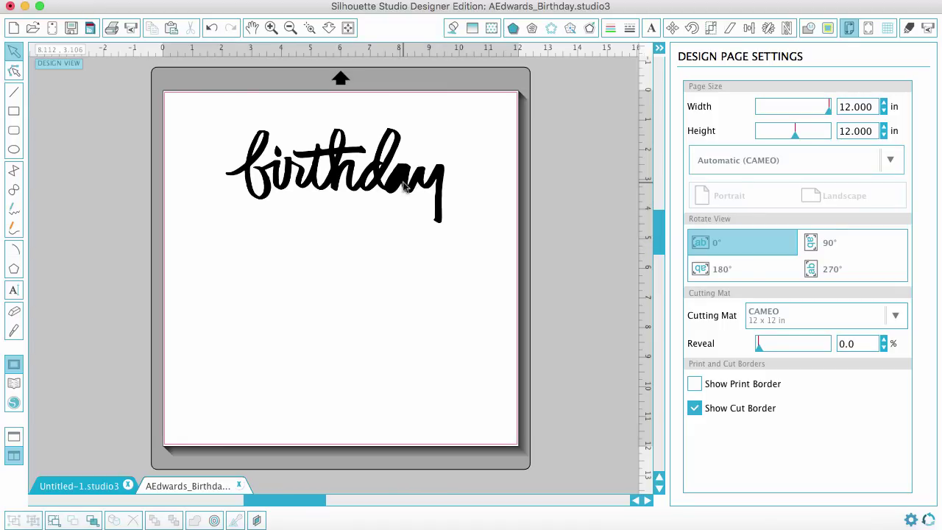
click(407, 190)
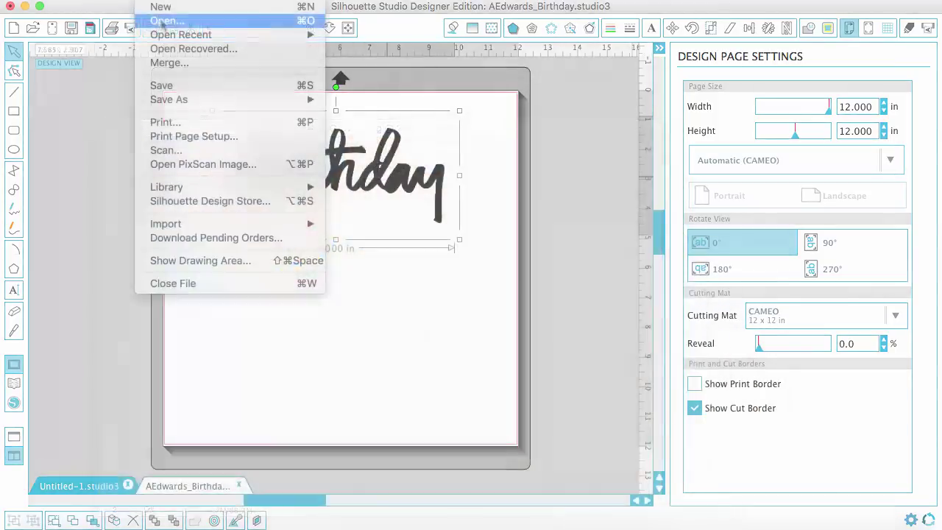
- Open cake.jpg from the Desktop folder
click(161, 22)
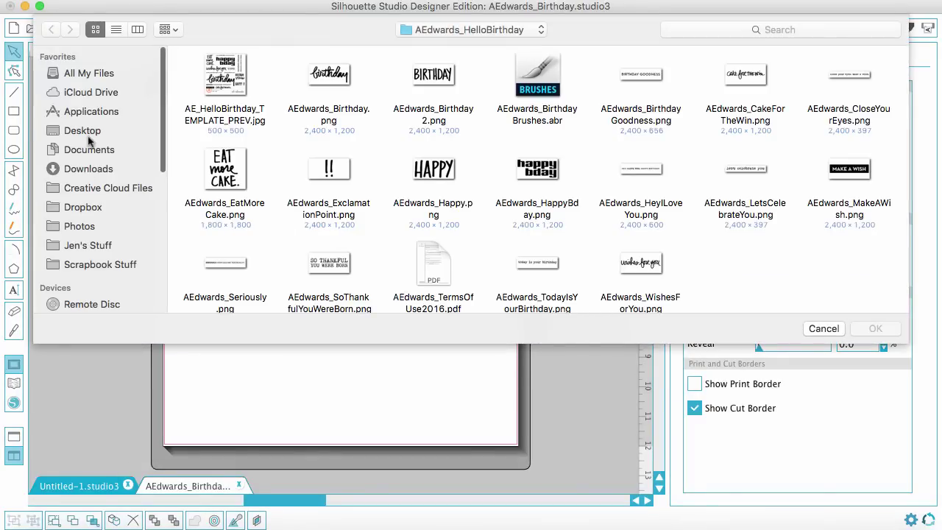
click(86, 131)
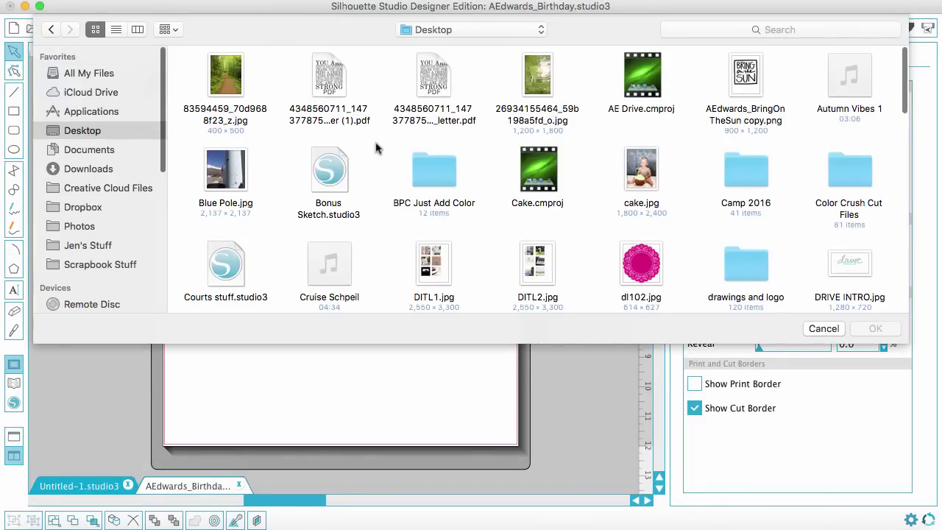
double_click(642, 175)
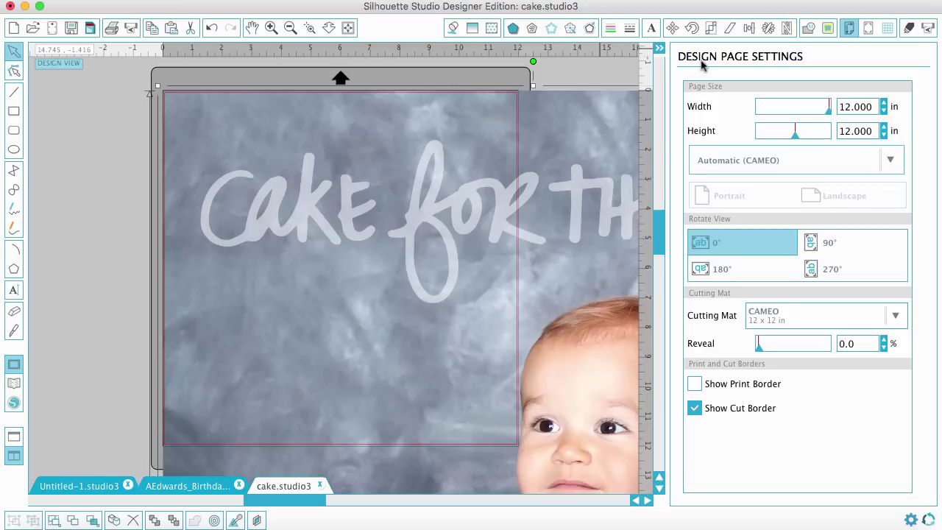
- Scale the cake photo to 6 × 8 in and drag it to the mat's centre
click(712, 29)
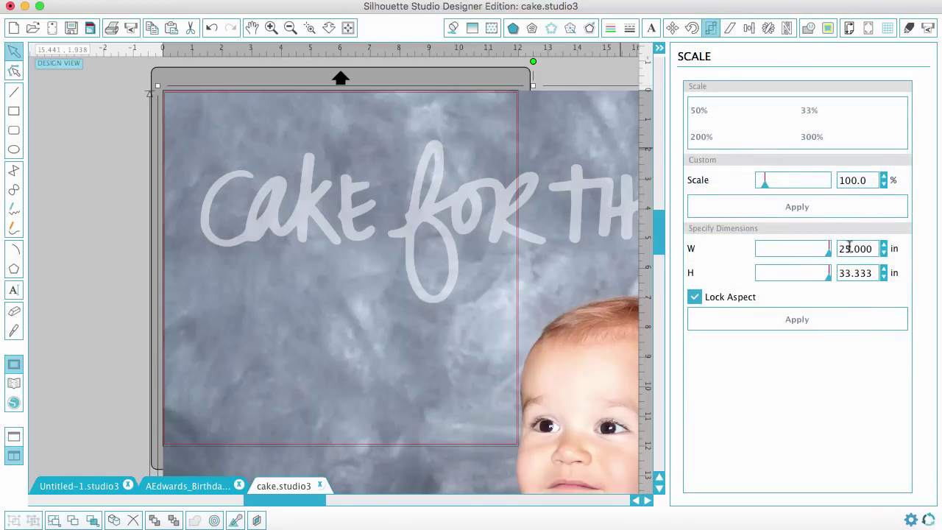
double_click(873, 248)
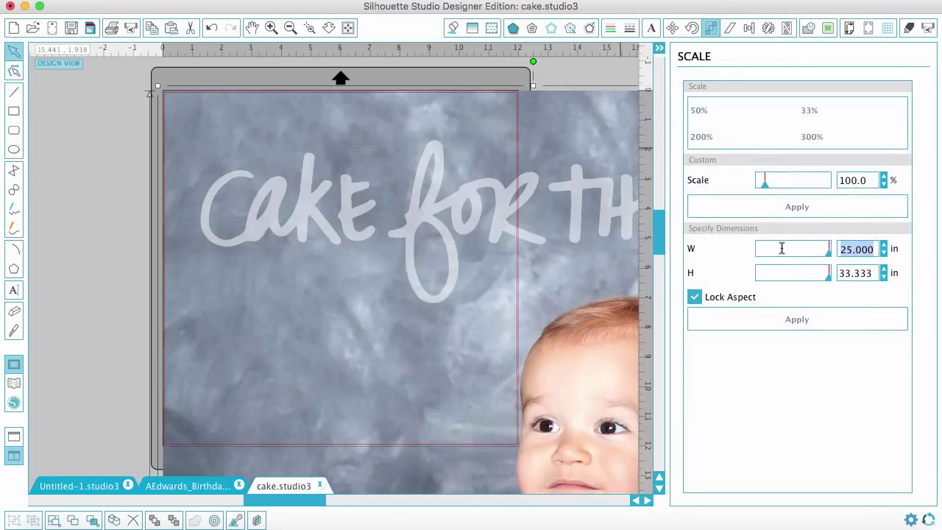
text(6)
click(875, 274)
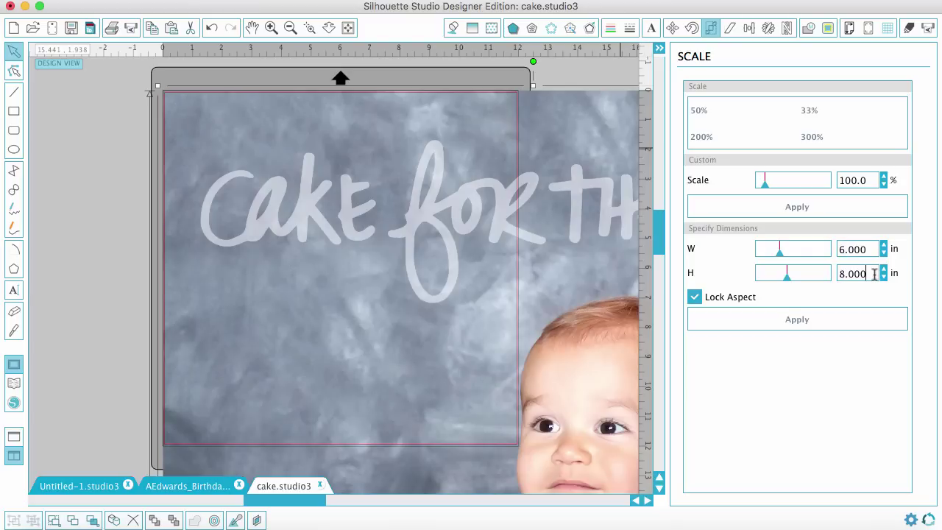
click(841, 327)
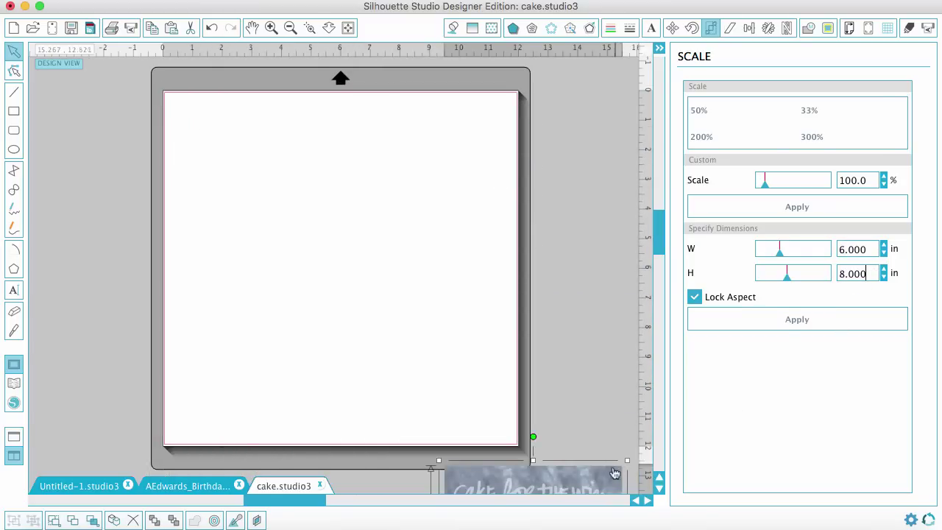
drag(500, 466, 449, 197)
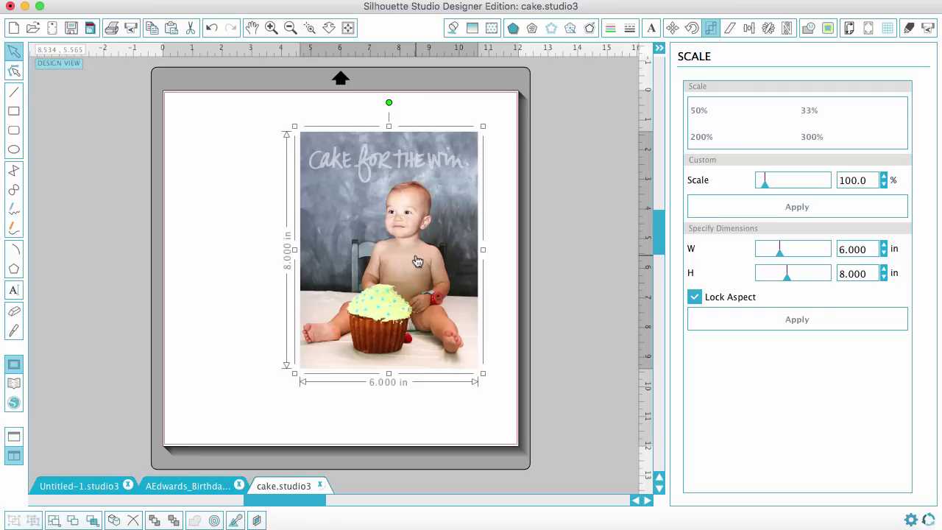
key(Delete)
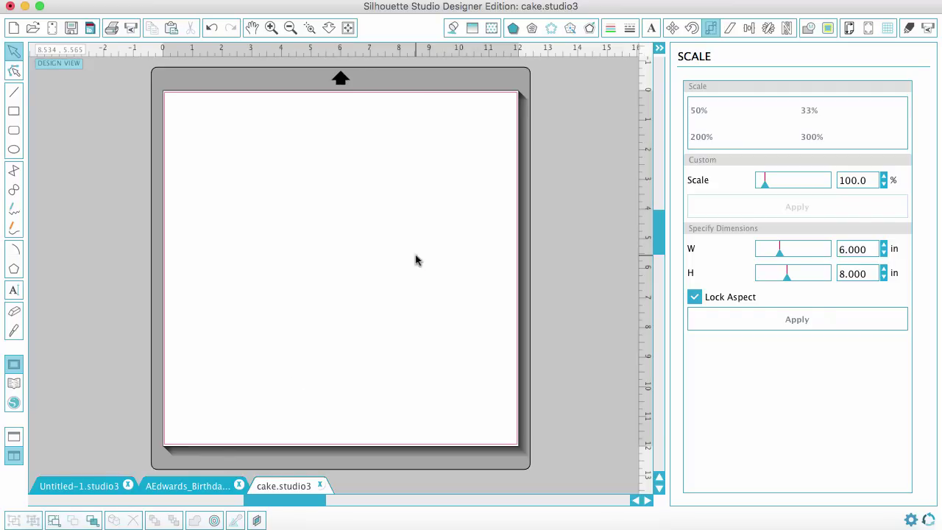
click(193, 486)
key(super+v)
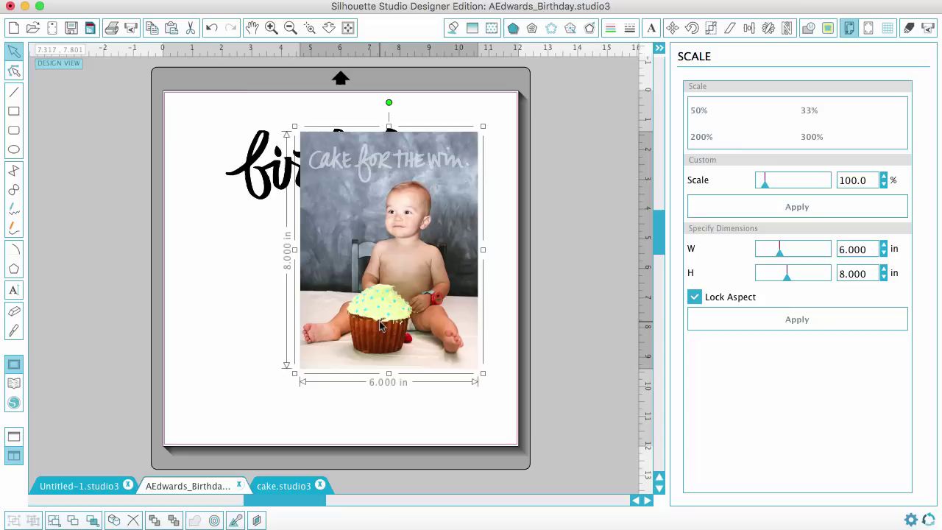
drag(431, 280, 388, 342)
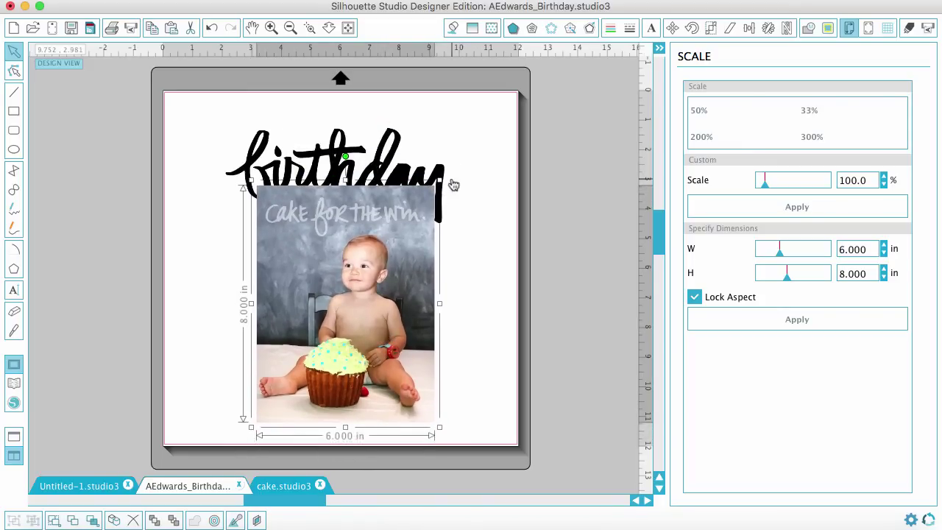
- Send the cake photo behind the birthday lettering and reposition the lettering over it
click(392, 167)
drag(393, 167, 407, 162)
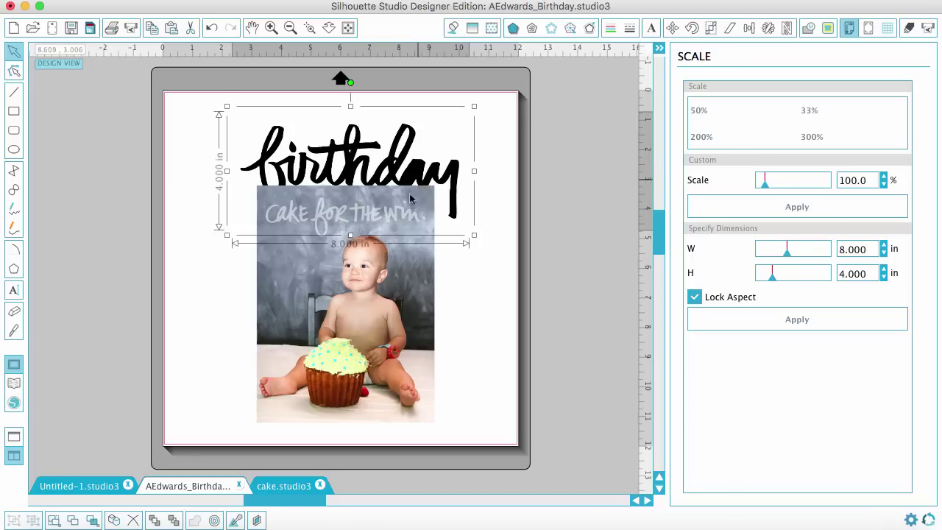
click(410, 254)
right_click(415, 247)
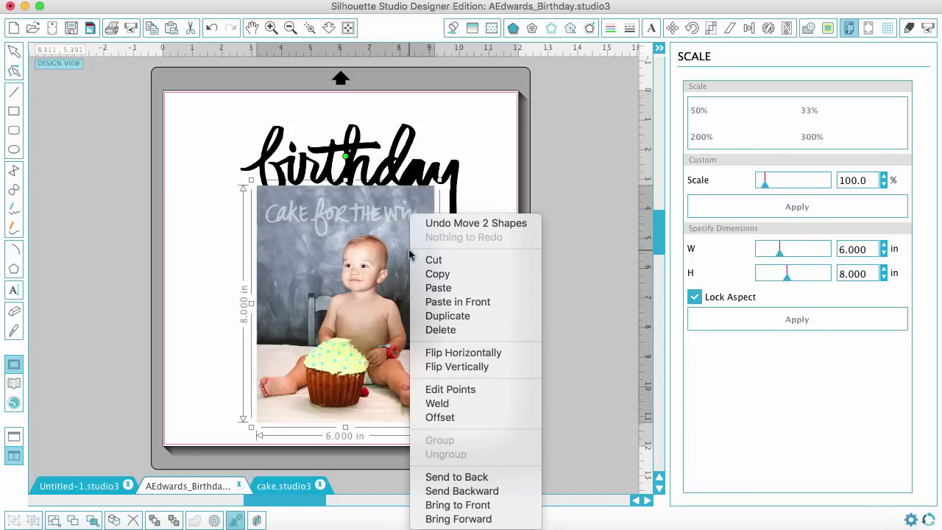
click(475, 480)
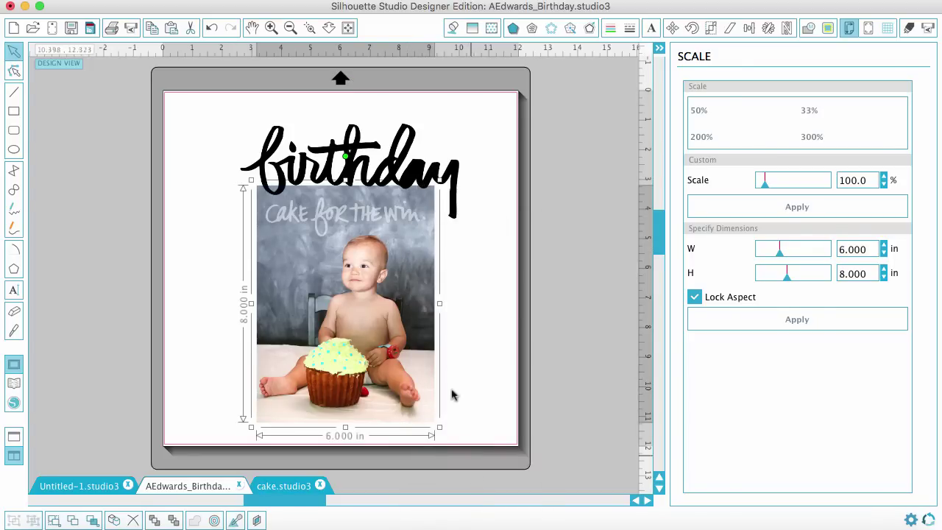
drag(416, 173, 401, 185)
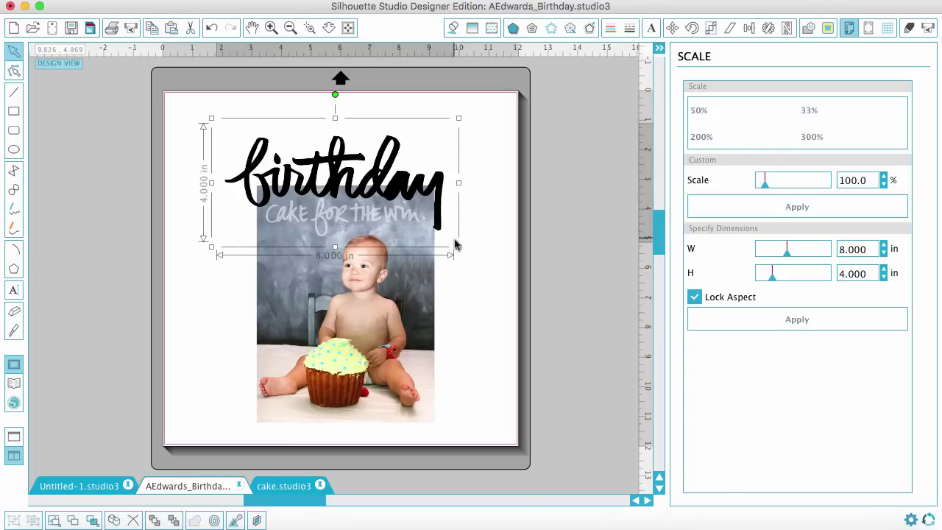
- Shrink the birthday word art to 6.678 × 3.339 in and position it across the photo's top
drag(458, 249, 423, 229)
drag(397, 182, 428, 194)
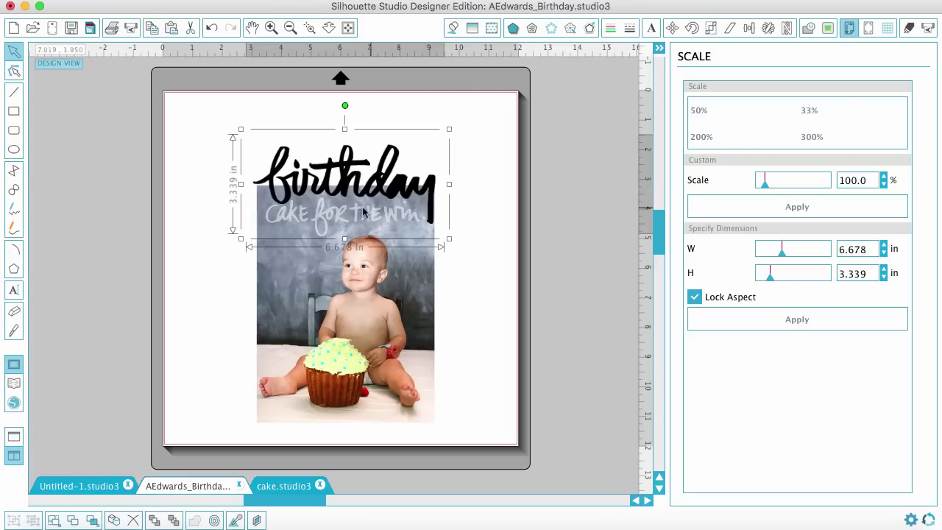
mouse_move(425, 199)
mouse_down()
mouse_move(411, 199)
mouse_move(425, 200)
mouse_up()
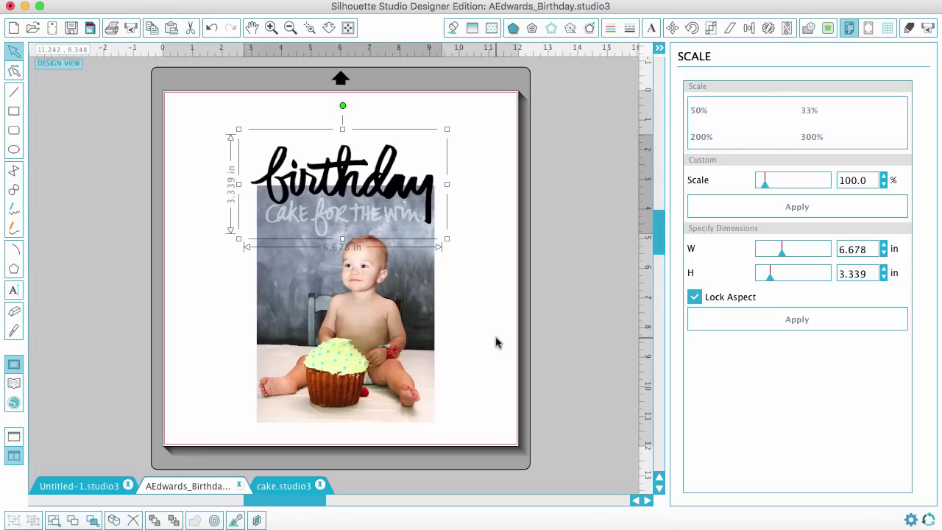
click(416, 309)
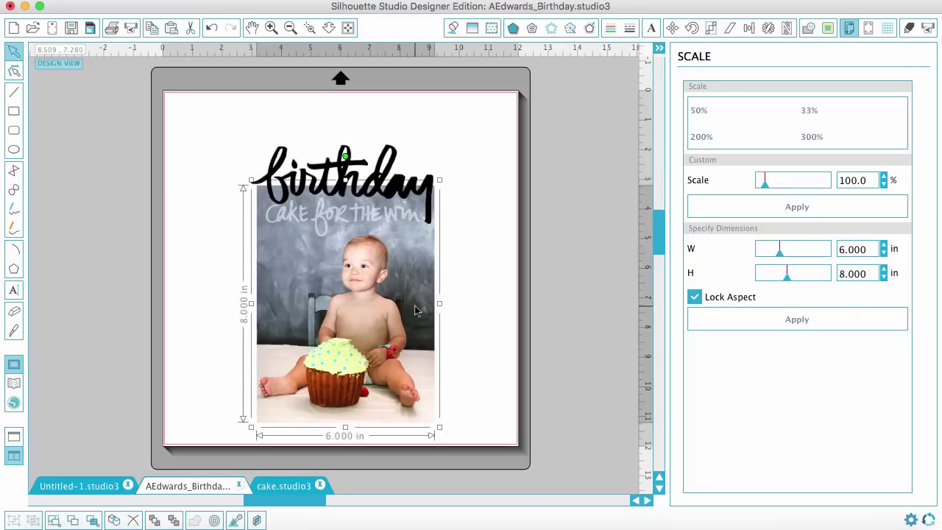
- Delete the cake photo and begin choosing a trace area for the birthday word art
key(Delete)
click(399, 163)
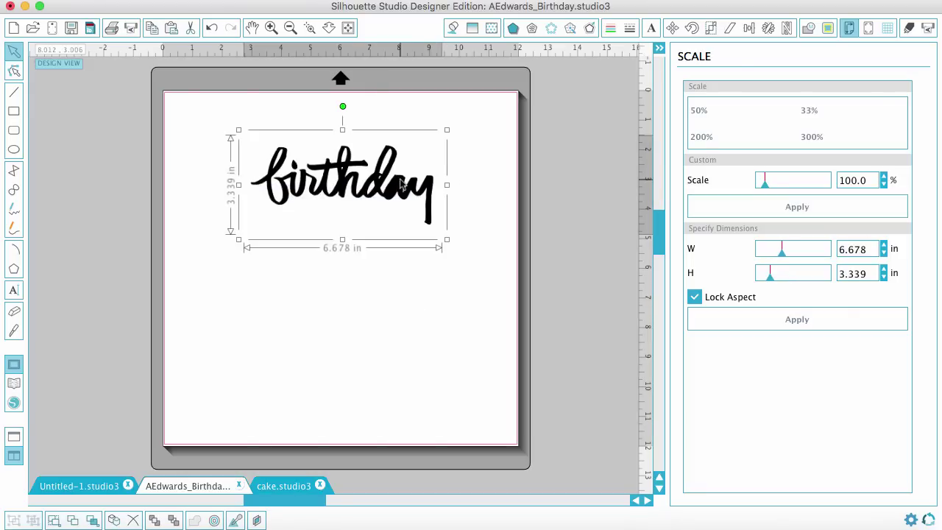
click(828, 28)
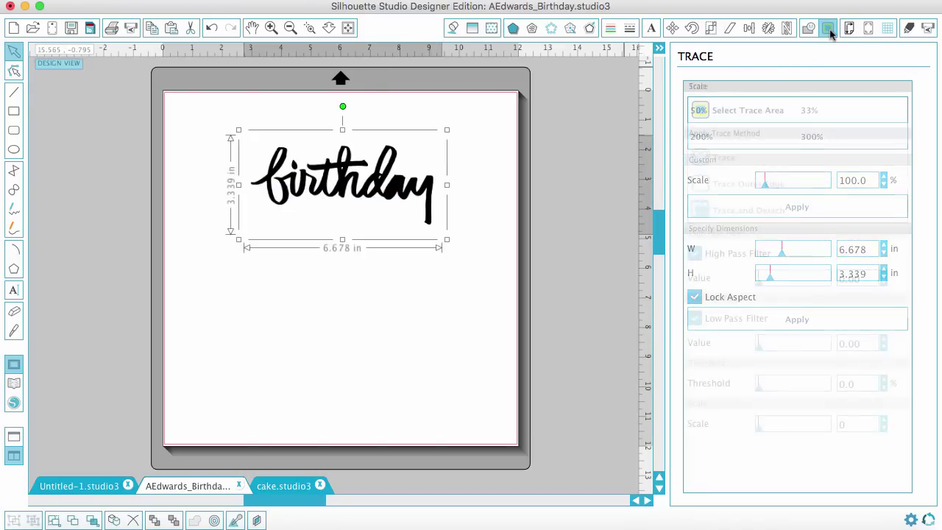
click(757, 118)
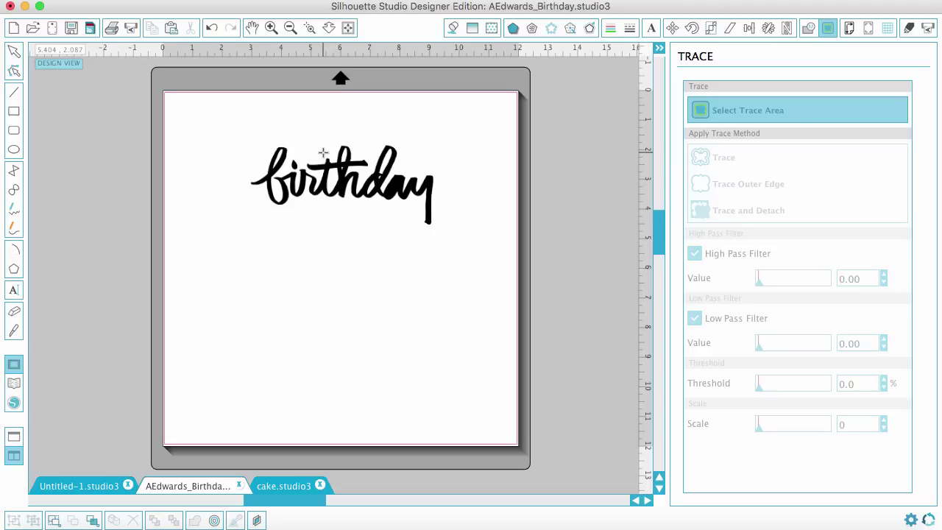
- Trace the birthday word with High Pass Filter off, then move the original image below the outline
mouse_move(228, 129)
mouse_down()
mouse_move(295, 184)
mouse_move(479, 256)
mouse_up()
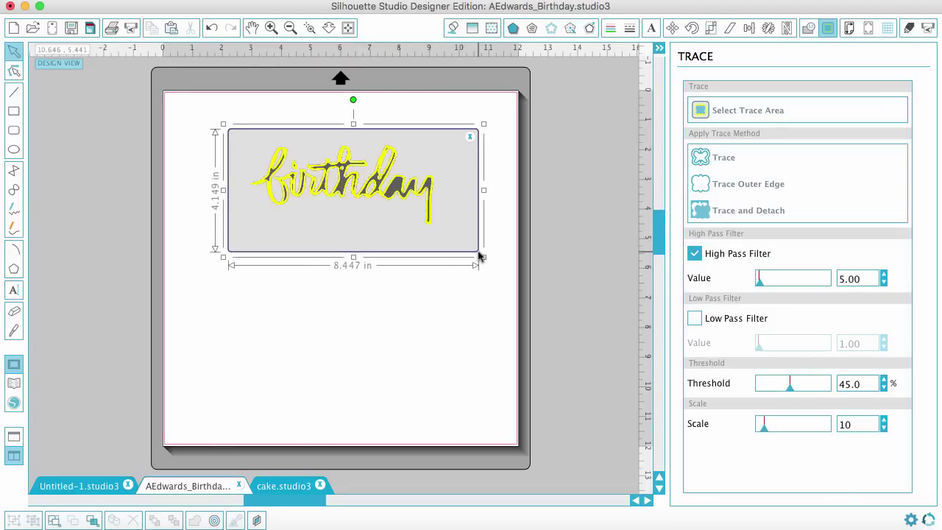
click(695, 255)
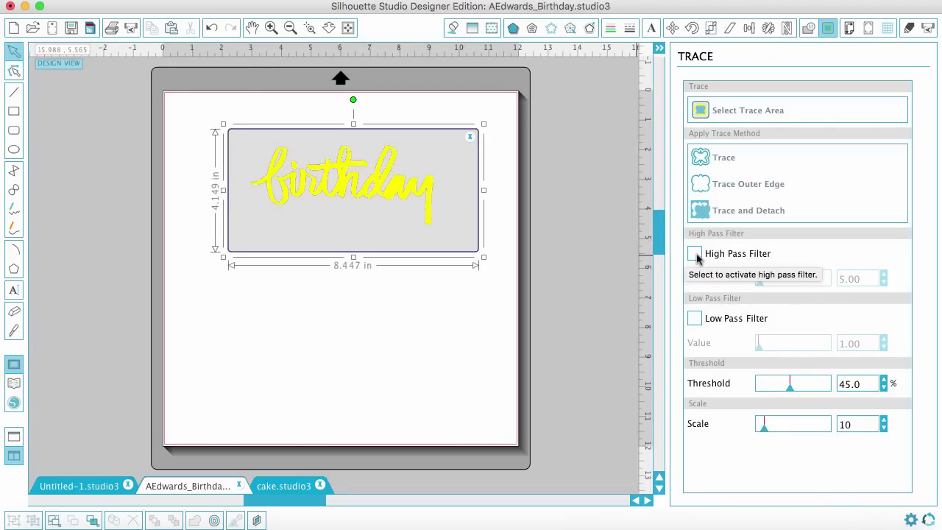
click(722, 164)
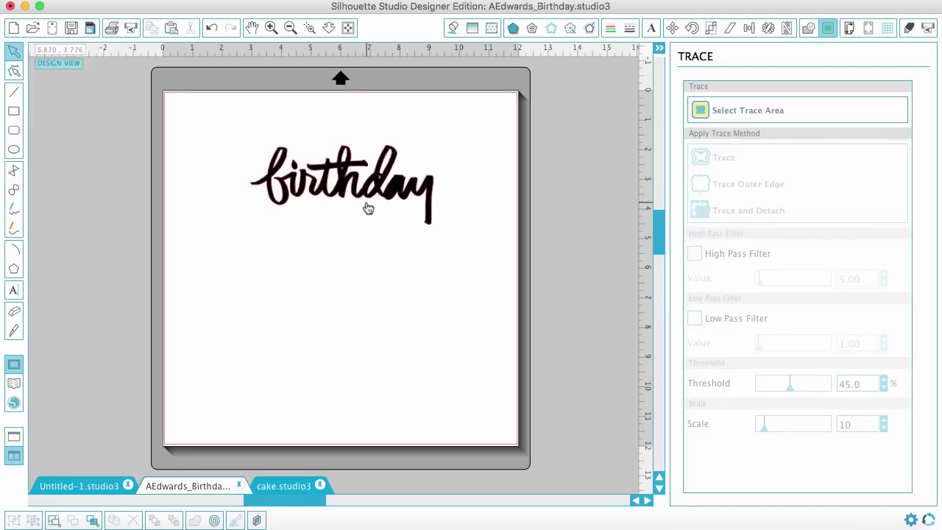
drag(393, 193, 366, 337)
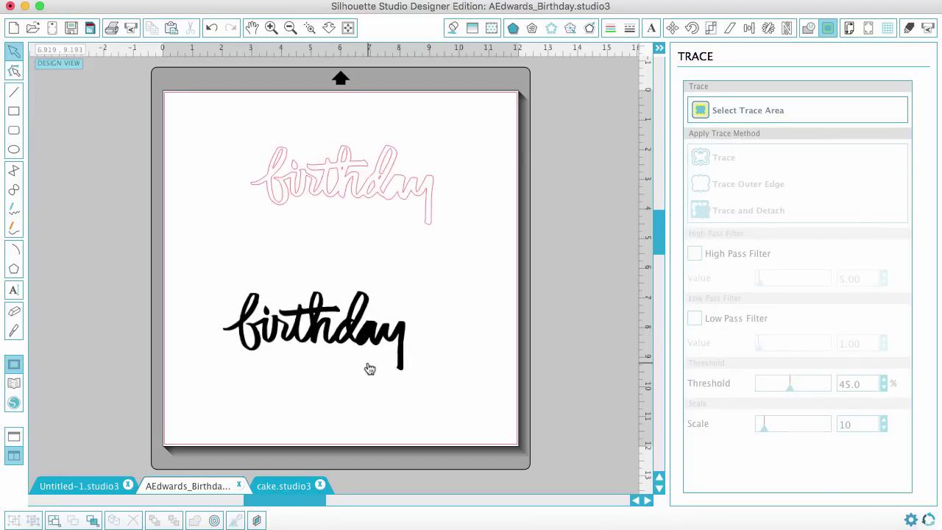
click(371, 341)
- Delete the black birthday image, zoom in, and select the 6.166 × 2.672 in traced outline
key(Delete)
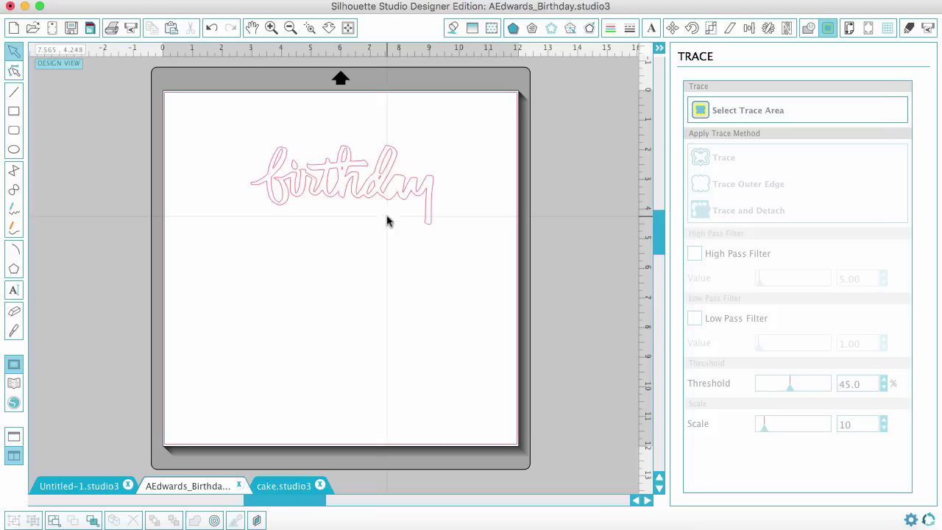
click(271, 27)
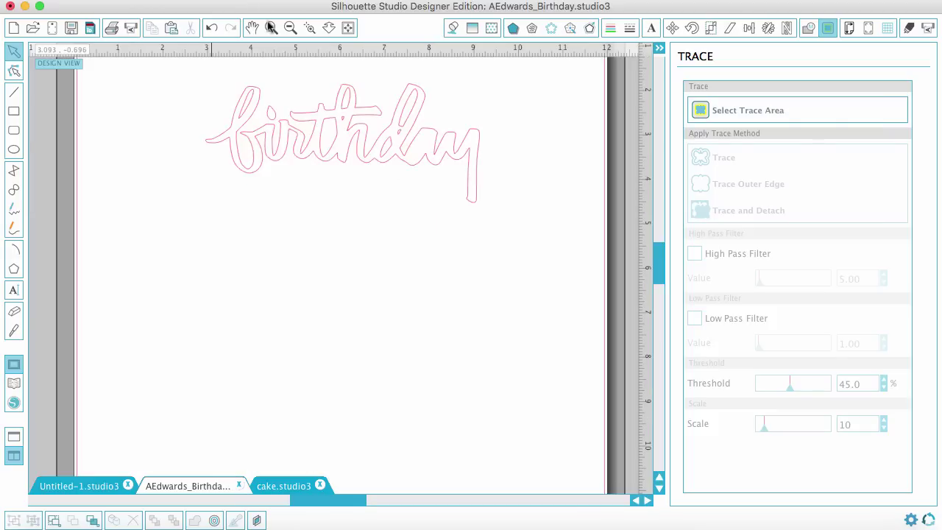
click(344, 123)
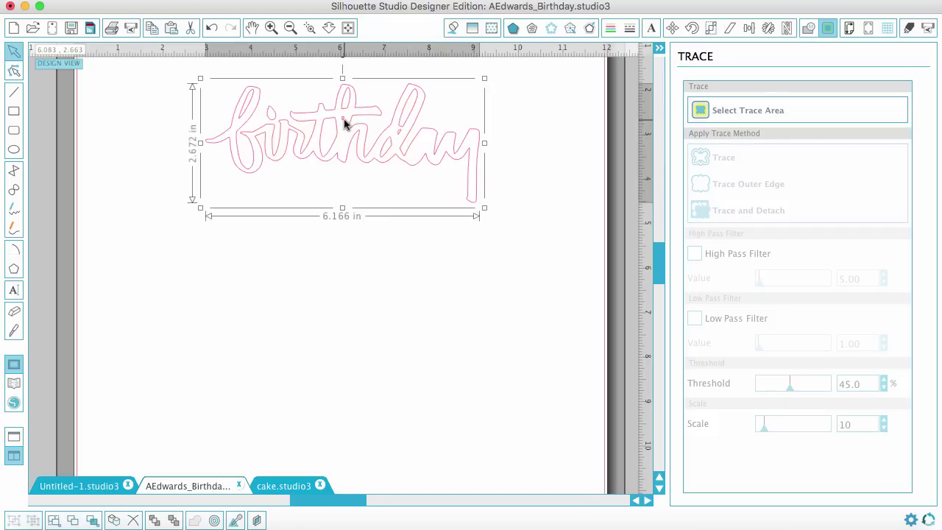
- Enter Point Editing on the traced birthday outline and zoom in closely on its path
double_click(344, 124)
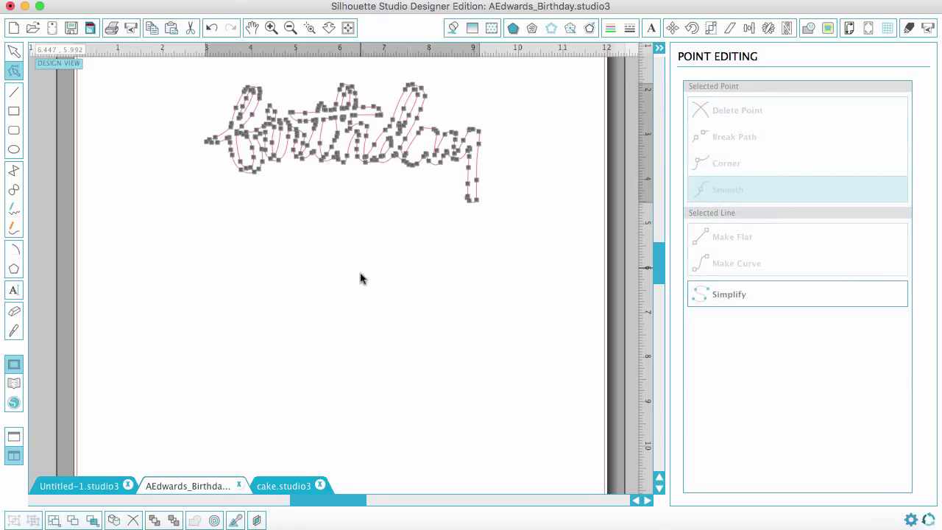
click(360, 278)
double_click(344, 124)
click(309, 28)
drag(461, 129, 543, 209)
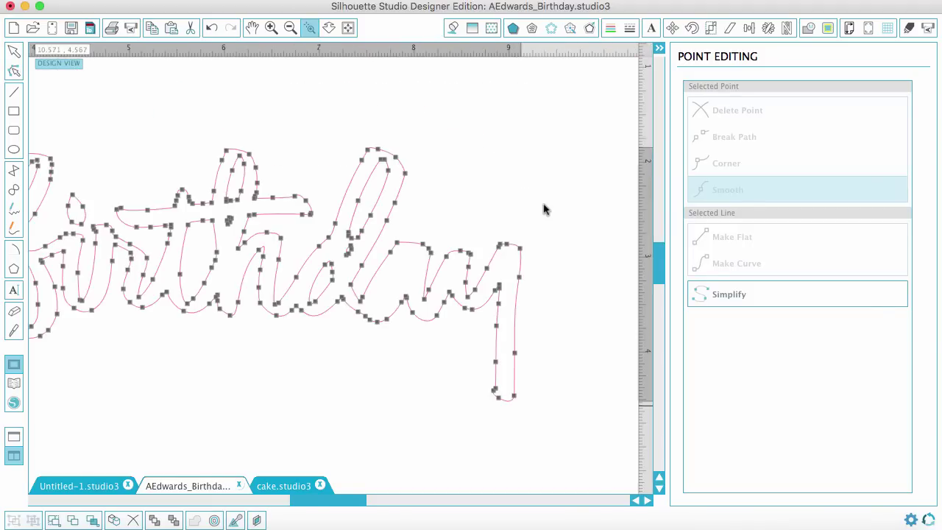
scroll(335, 205, left, 2)
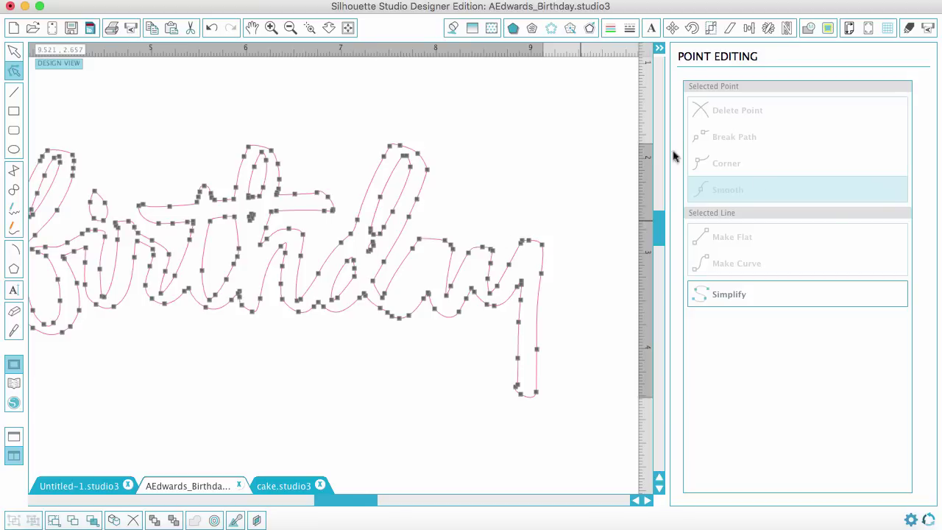
- Delete two stray points from the outline, then exit Point Editing
click(369, 250)
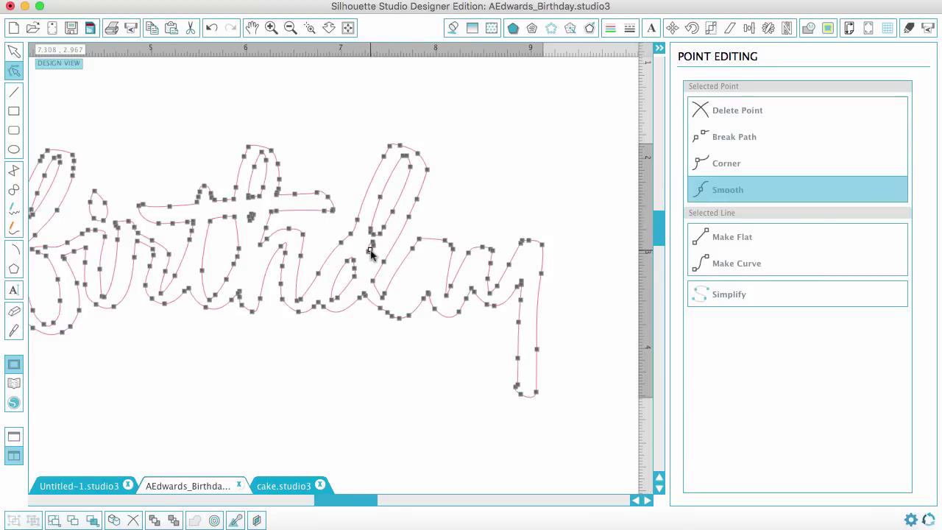
click(736, 120)
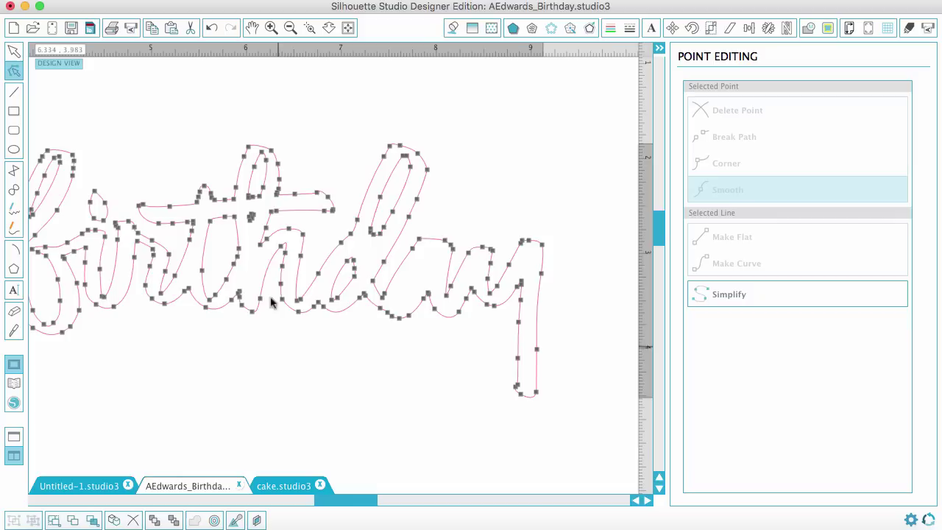
click(250, 219)
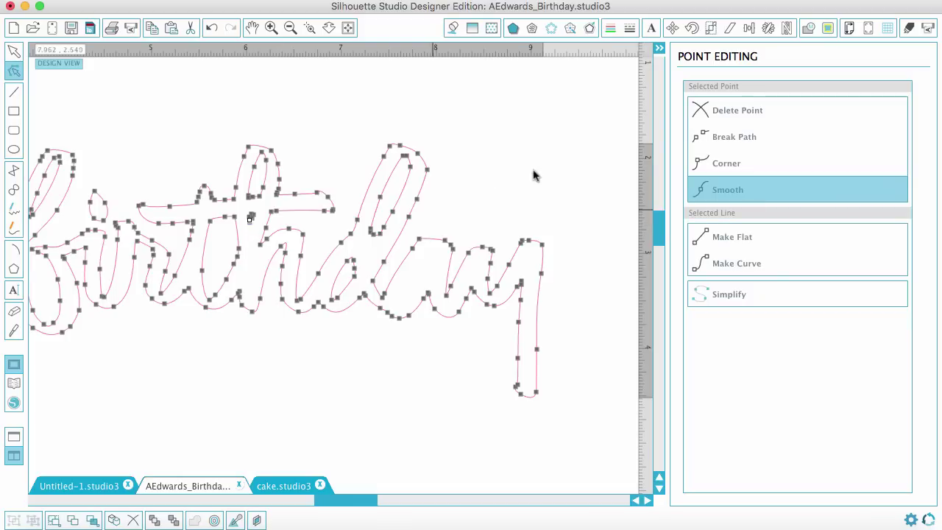
click(728, 118)
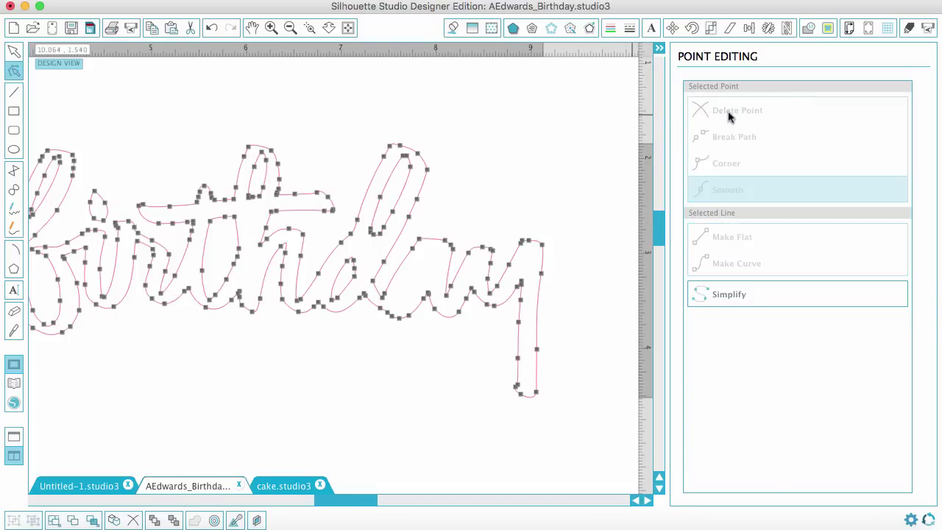
scroll(245, 407, down, 2)
scroll(246, 408, left, 3)
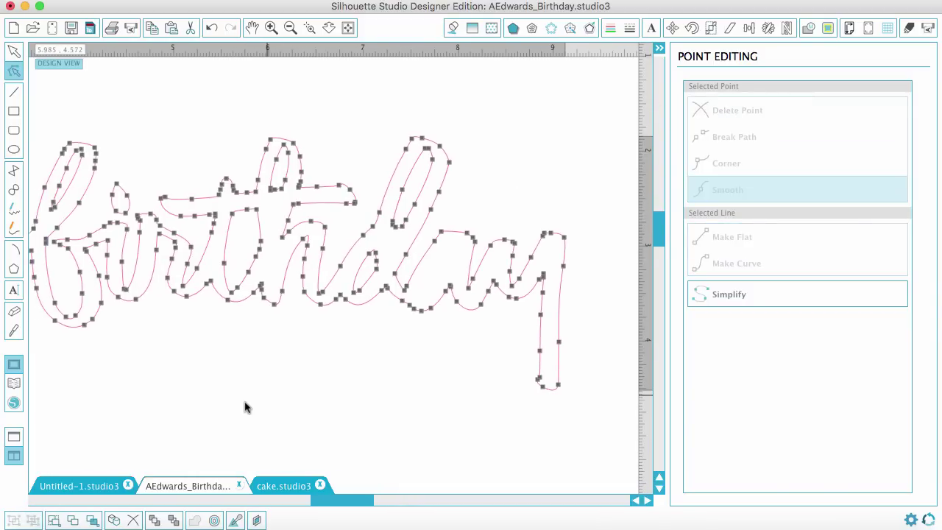
scroll(246, 408, down, 2)
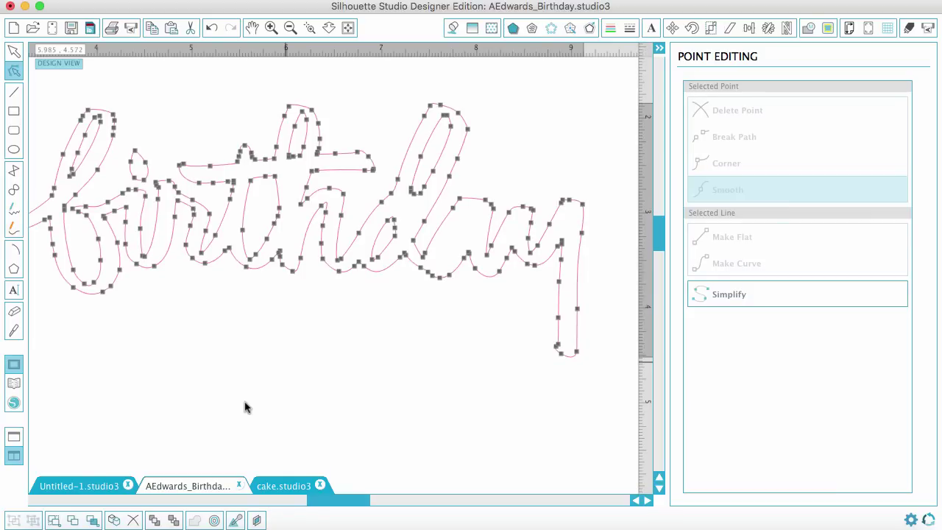
click(240, 394)
scroll(240, 394, left, 2)
scroll(240, 394, down, 1)
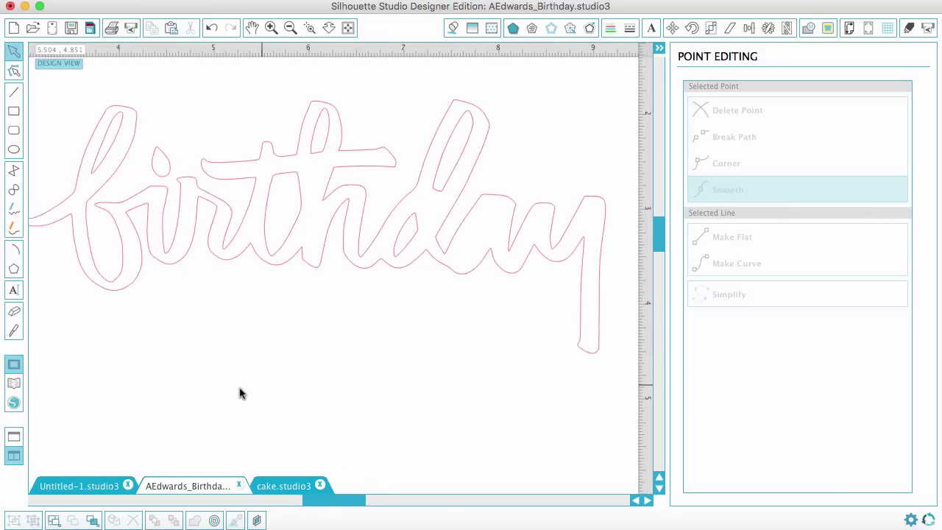